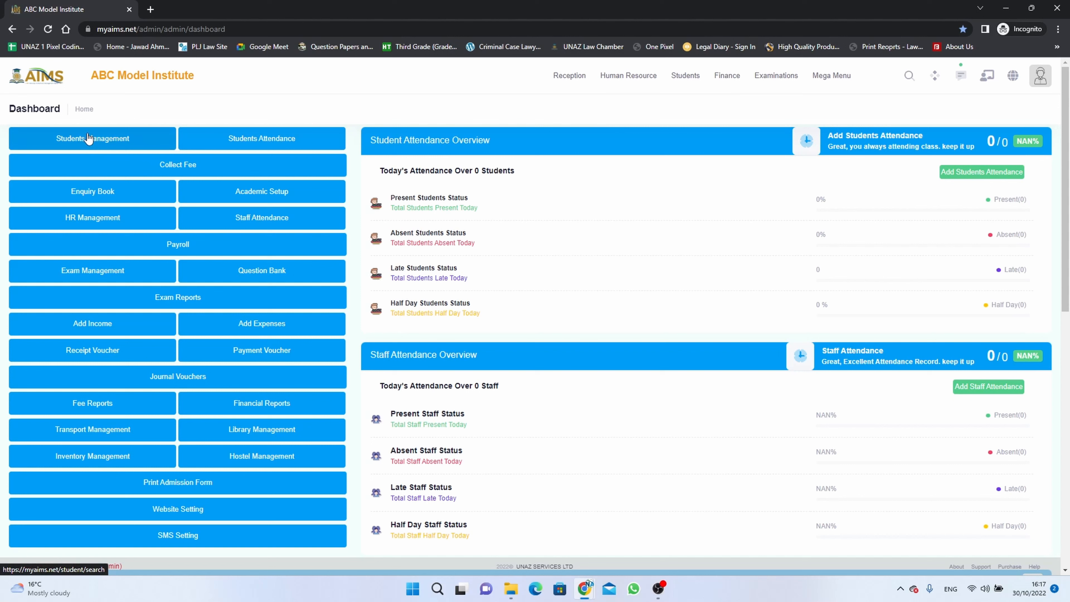
- Open the student details page and start adding a new student
{"action": "left_click", "coordinate": [686, 76]}
{"action": "left_click", "coordinate": [94, 154]}
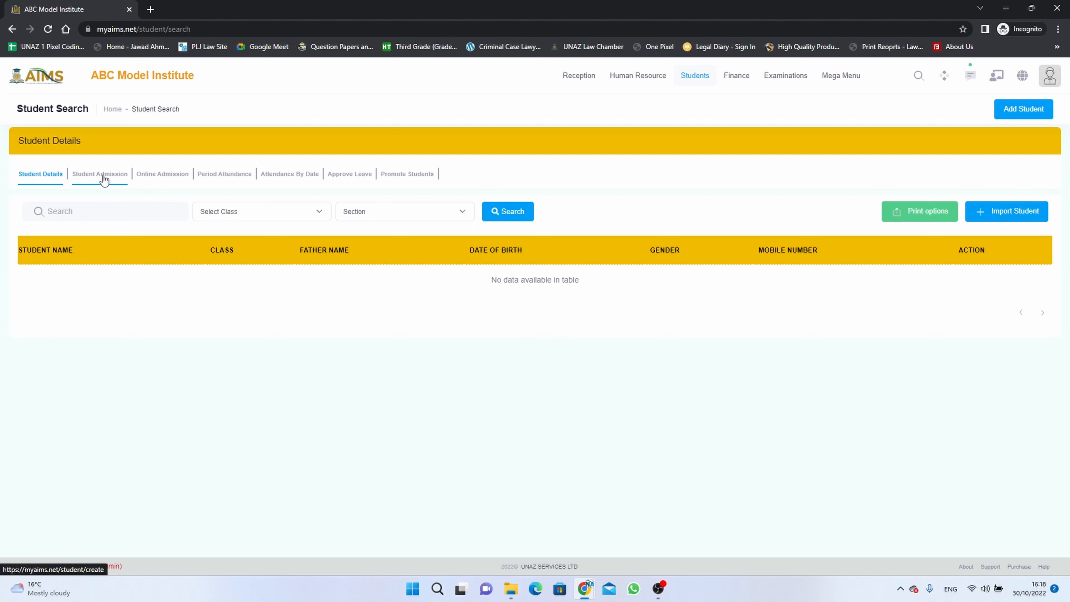
{"action": "left_click", "coordinate": [1020, 115]}
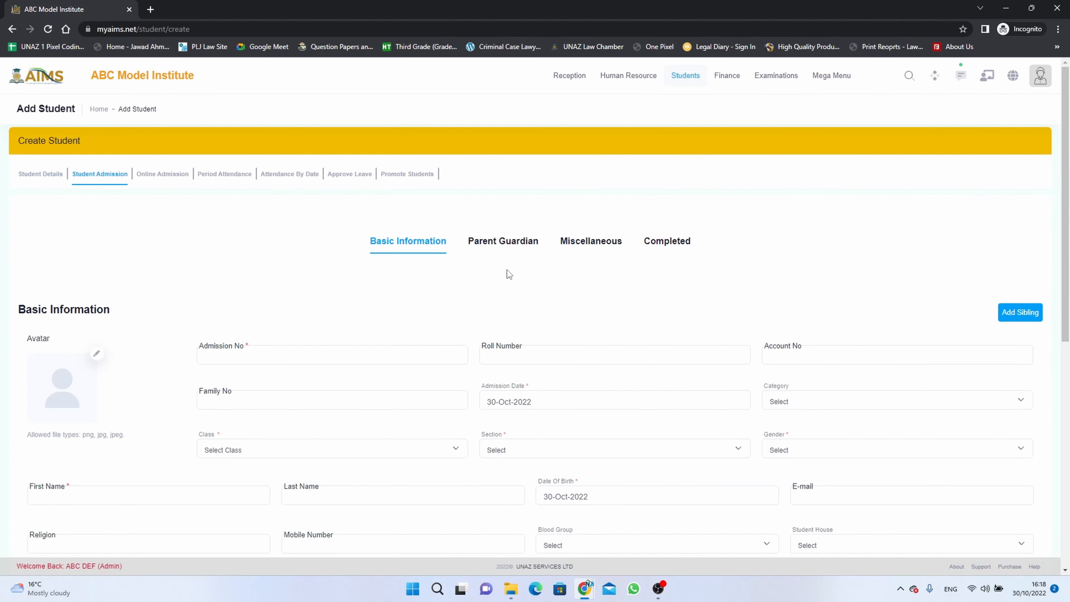
- Enter the student's admission number and reuse the same value for the roll, account and family numbers
{"action": "scroll", "coordinate": [507, 270], "scroll_direction": "down", "scroll_amount": 1}
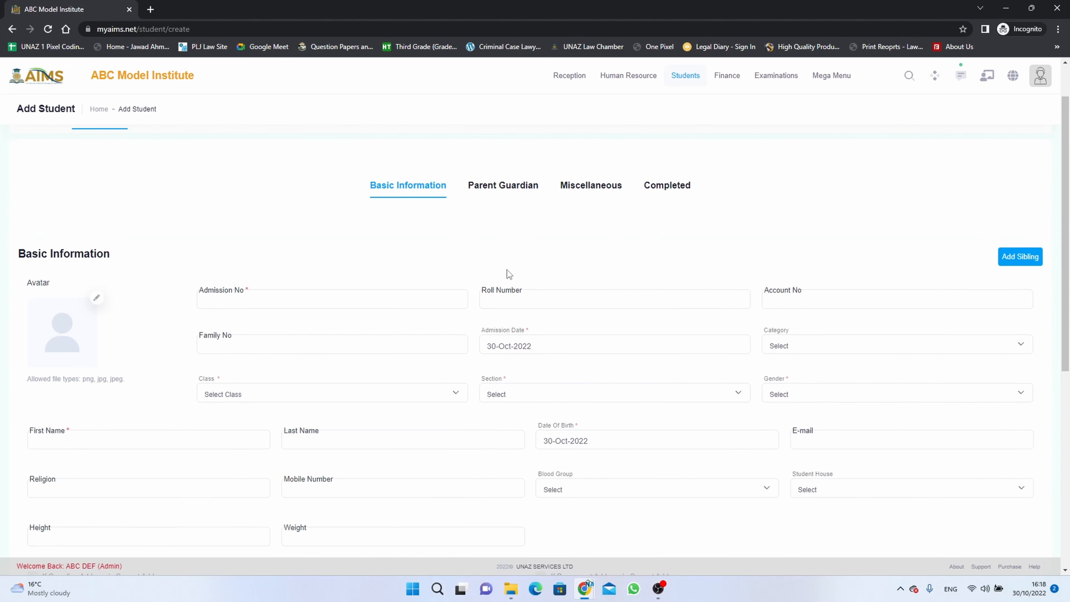
{"action": "left_click", "coordinate": [410, 301]}
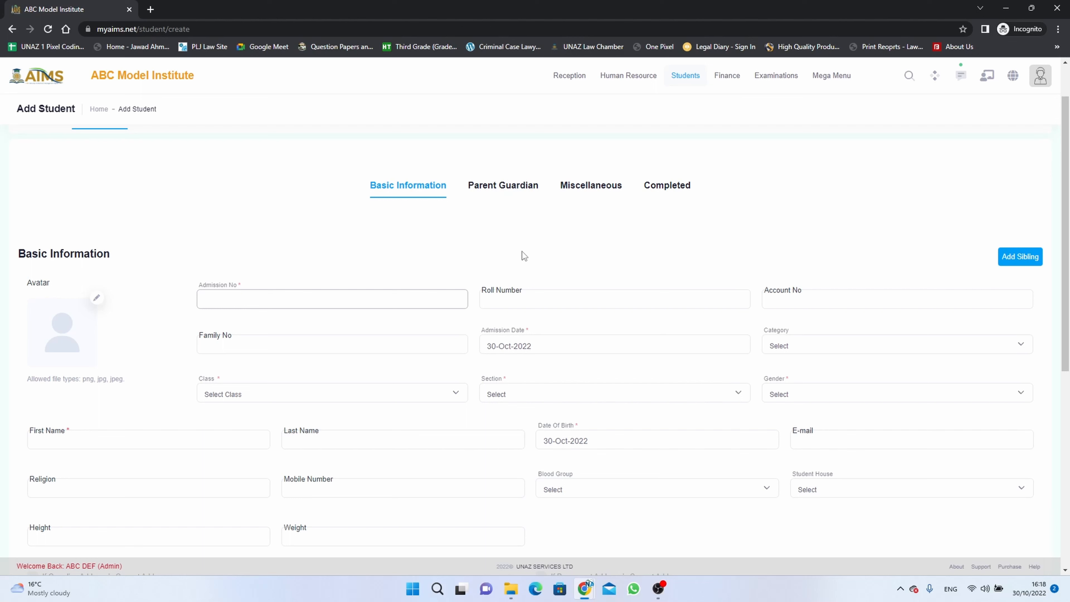
{"action": "type", "text": "ABC11001"}
{"action": "left_click_drag", "start_coordinate": [269, 301], "coordinate": [214, 296]}
{"action": "left_click", "coordinate": [595, 301]}
{"action": "type", "text": "ABC11001"}
{"action": "left_click", "coordinate": [771, 301]}
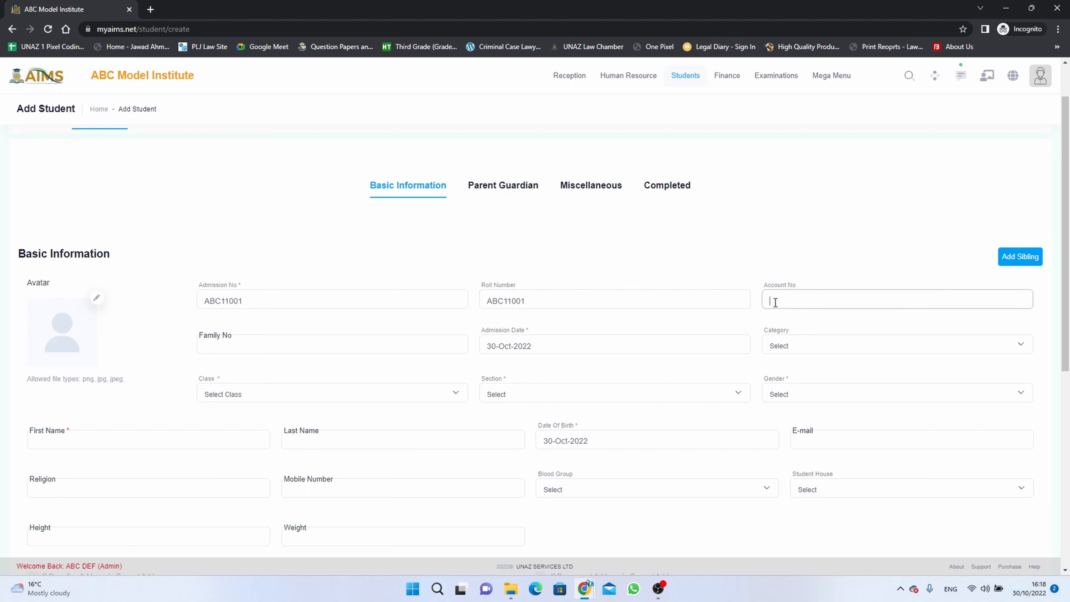
{"action": "type", "text": "ABC11001"}
{"action": "left_click", "coordinate": [391, 346]}
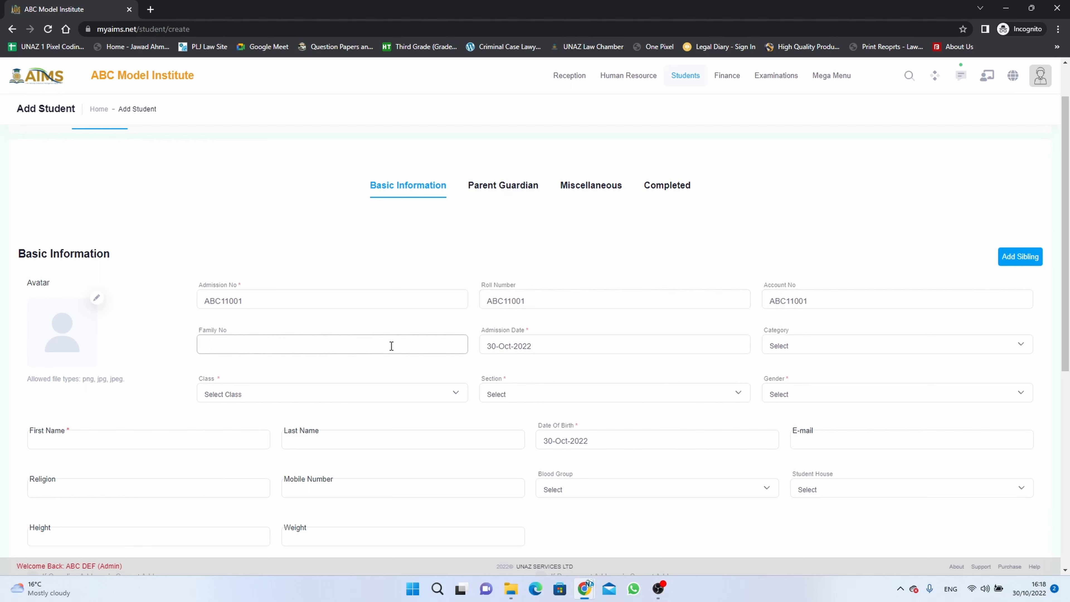
{"action": "type", "text": "ABC11001"}
- Set the student's category to General Students, class to Play Group, section to A and gender to Male
{"action": "scroll", "coordinate": [534, 347], "scroll_direction": "down", "scroll_amount": 1}
{"action": "scroll", "coordinate": [535, 349], "scroll_direction": "down", "scroll_amount": 1}
{"action": "left_click", "coordinate": [811, 289]}
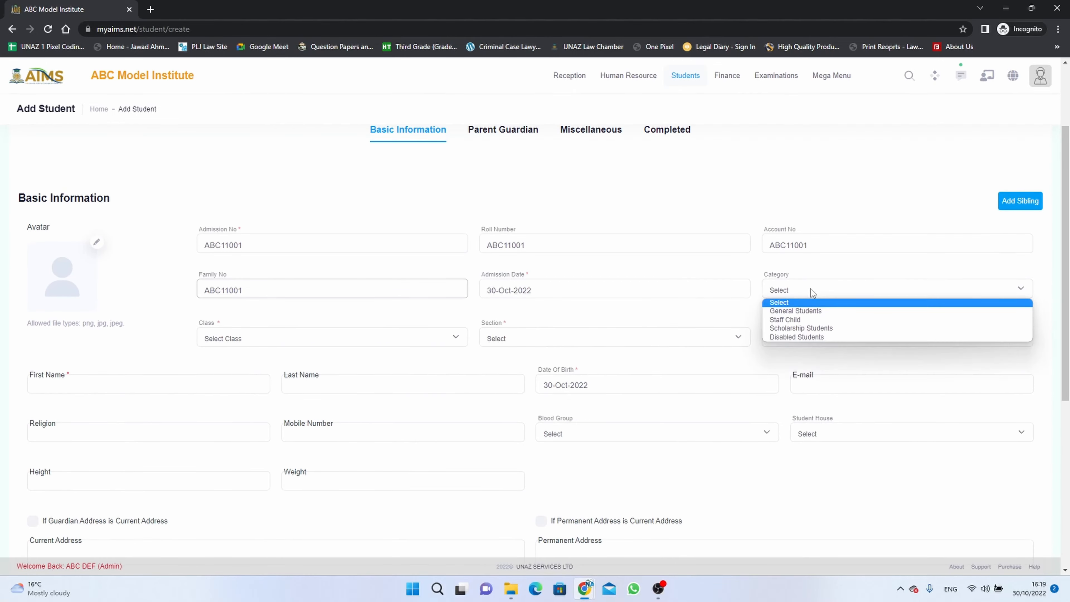
{"action": "left_click", "coordinate": [808, 311]}
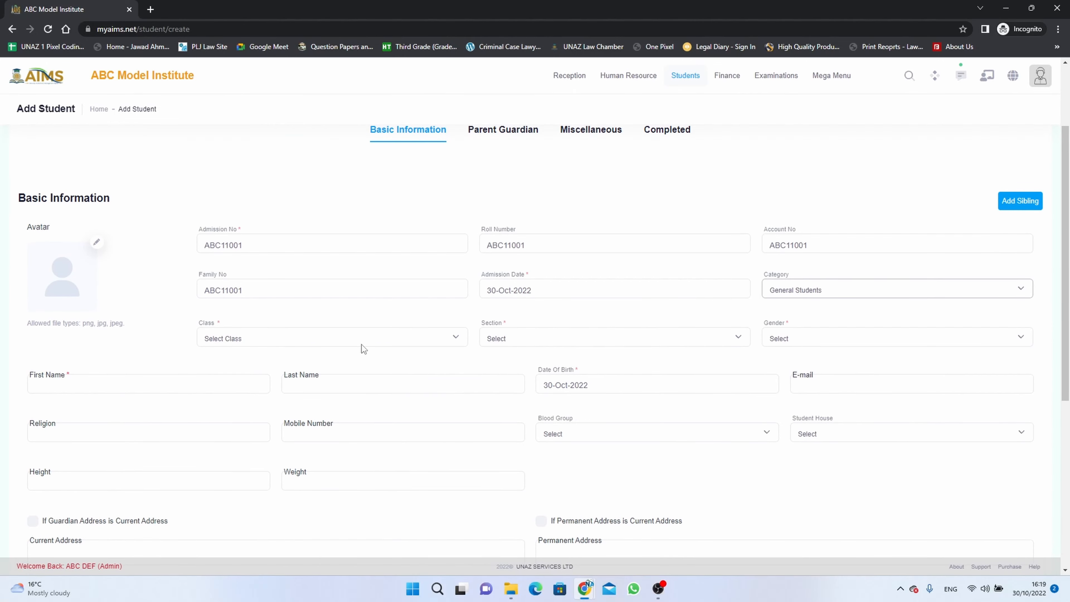
{"action": "left_click", "coordinate": [346, 333]}
{"action": "left_click", "coordinate": [343, 361]}
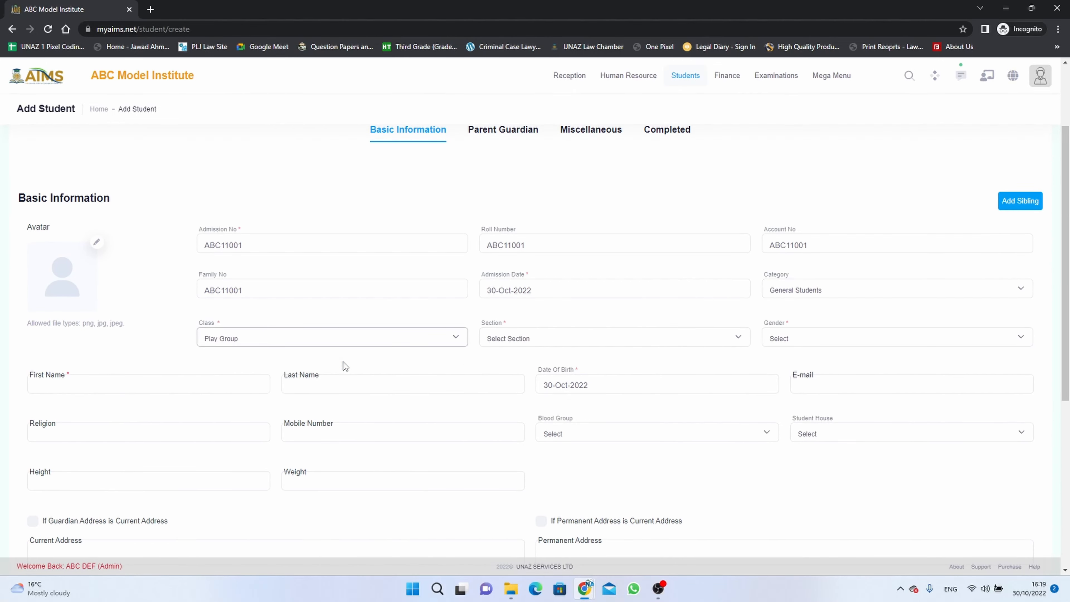
{"action": "left_click", "coordinate": [501, 339]}
{"action": "left_click", "coordinate": [505, 362]}
{"action": "left_click", "coordinate": [789, 341]}
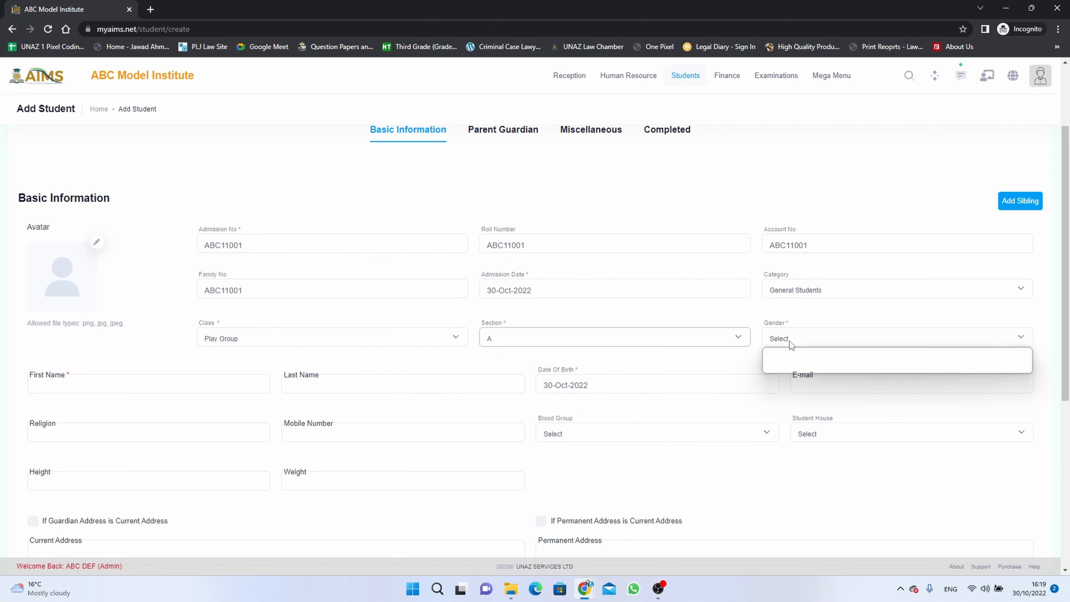
{"action": "left_click", "coordinate": [790, 359]}
- Fill in the student's first name and last name
{"action": "left_click", "coordinate": [253, 384]}
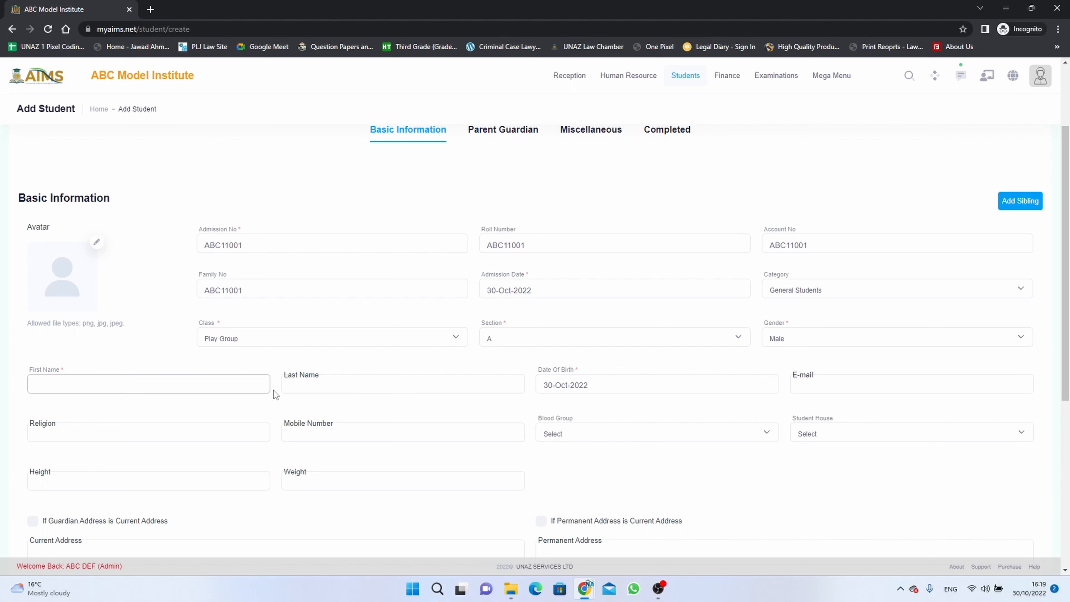
{"action": "key", "text": "BackSpace"}
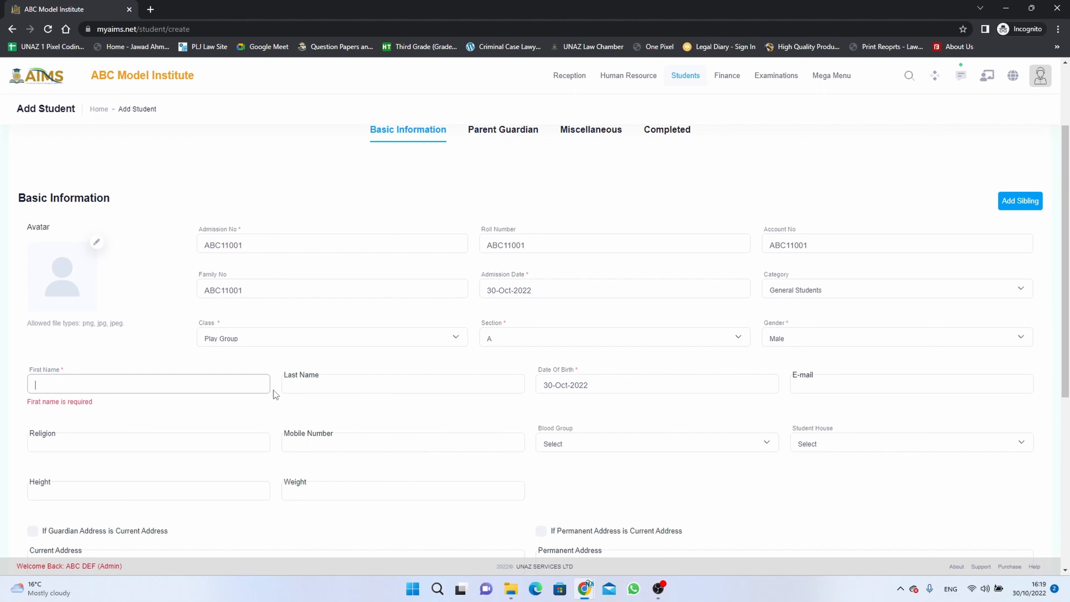
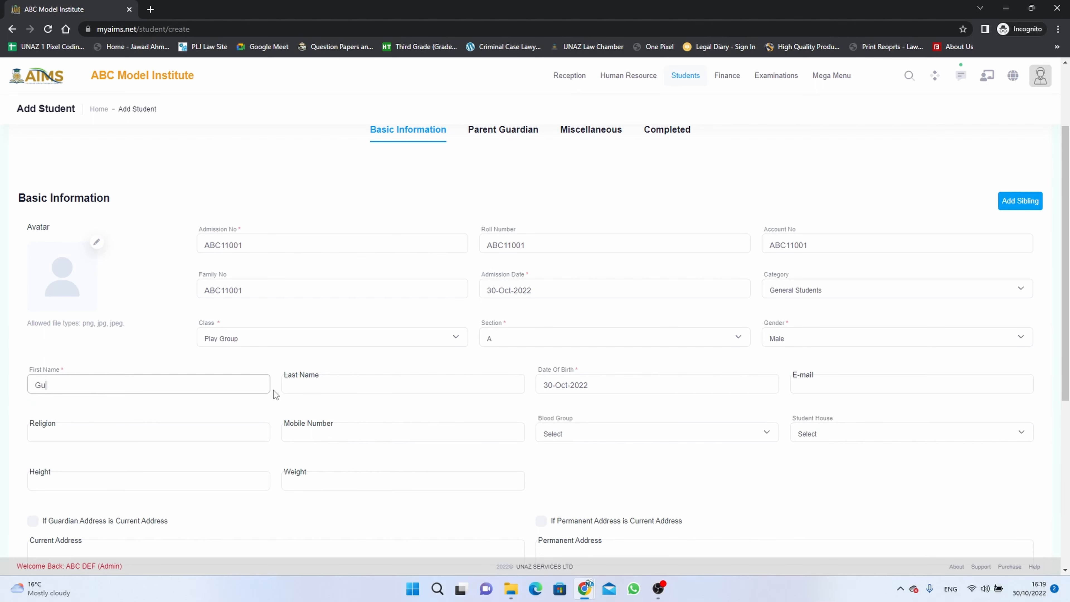
{"action": "key", "text": "Tab"}
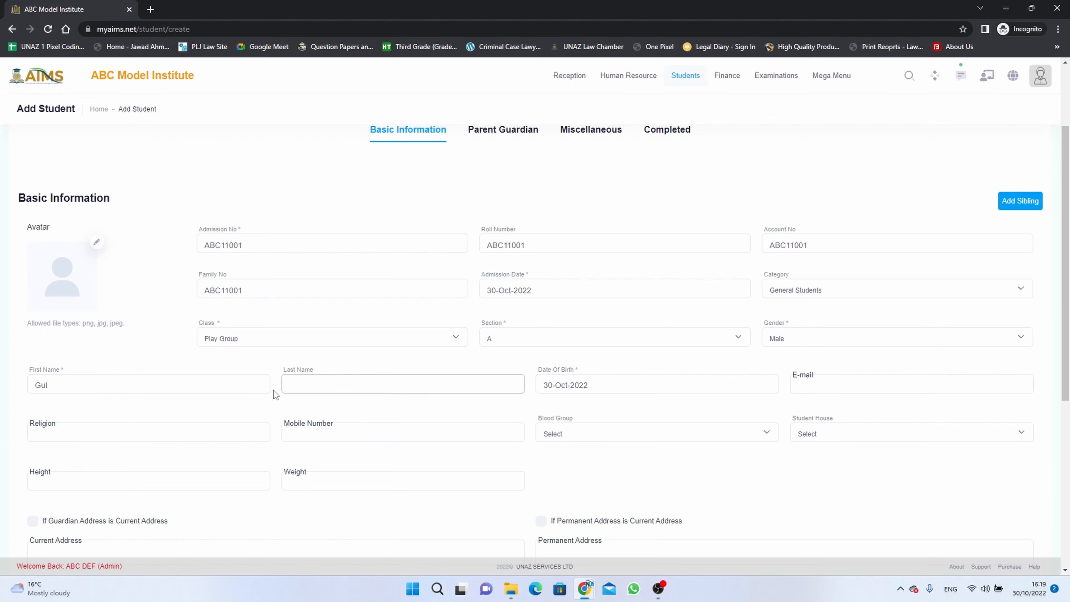
- Set the student's date of birth by changing the calendar year and picking a day
{"action": "key", "text": "Tab"}
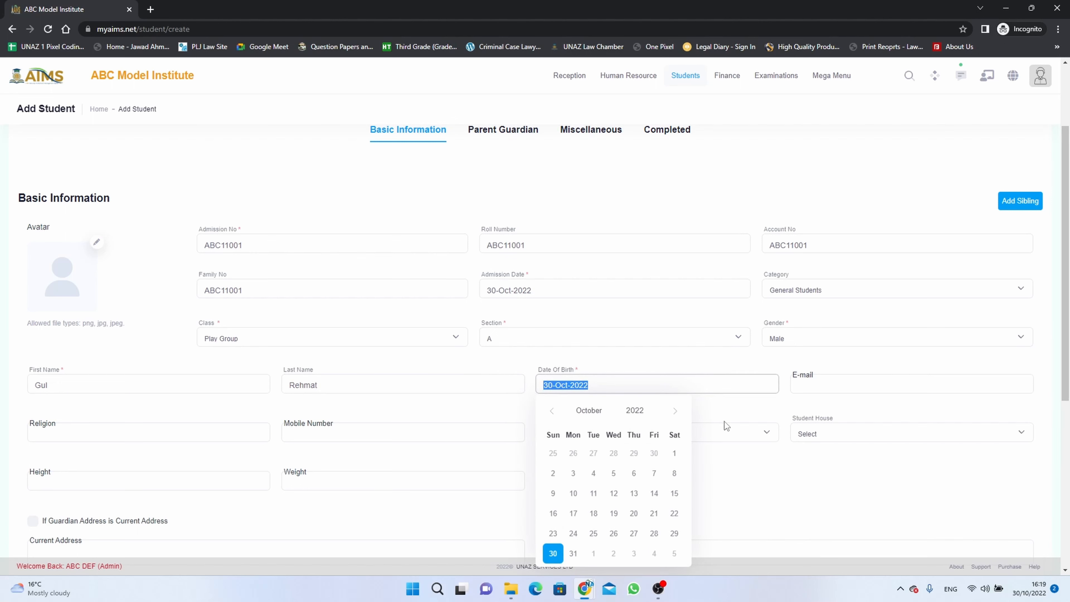
{"action": "left_click_drag", "start_coordinate": [647, 410], "coordinate": [623, 409]}
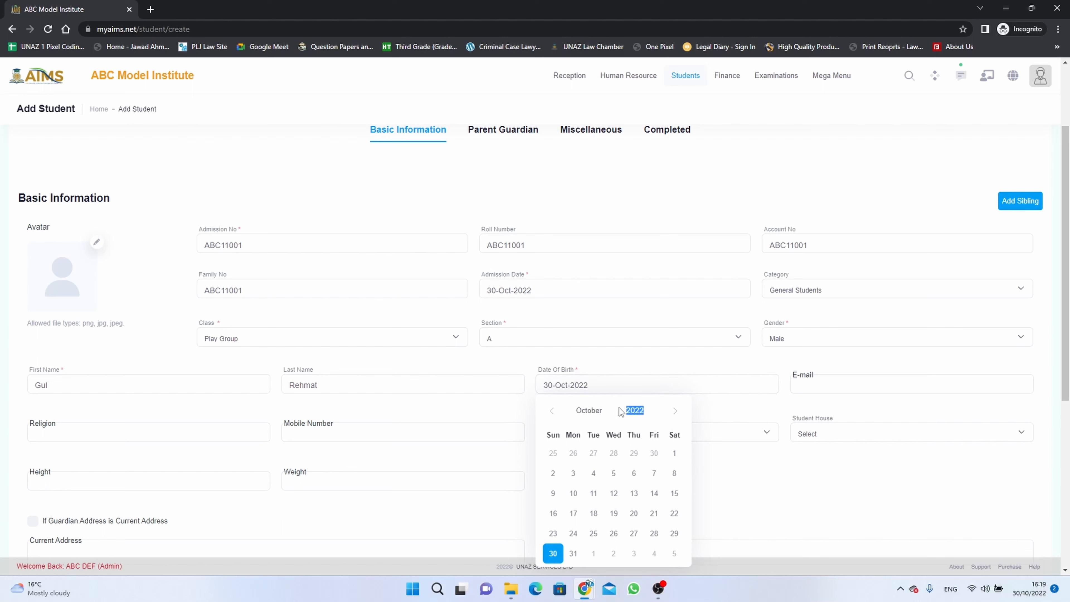
{"action": "type", "text": "2016"}
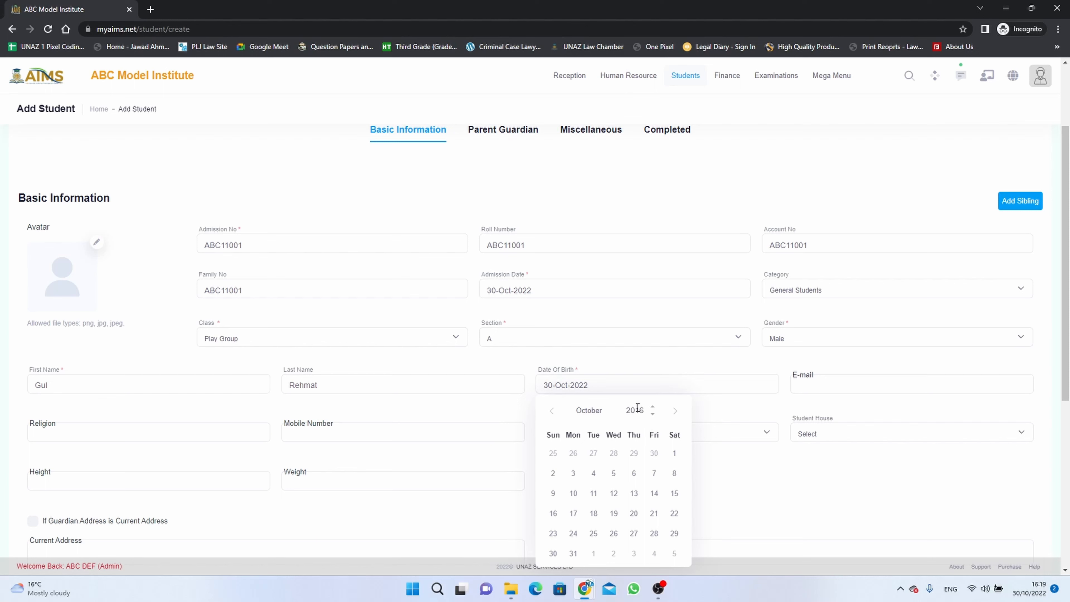
{"action": "key", "text": "BackSpace"}
{"action": "type", "text": "8"}
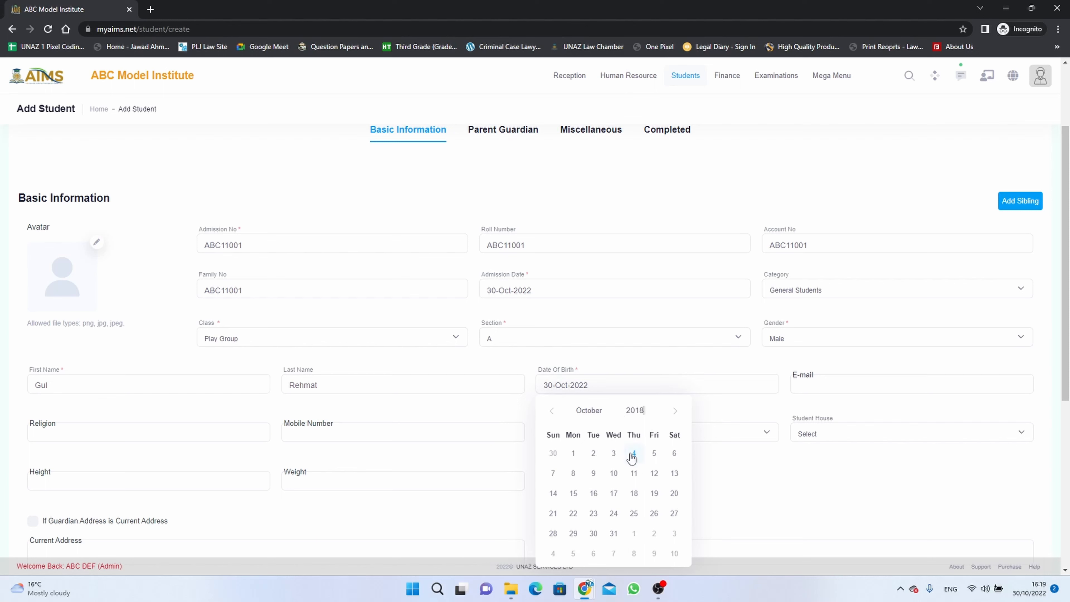
{"action": "left_click", "coordinate": [614, 454]}
- Fill in the student's e-mail address
{"action": "left_click", "coordinate": [832, 384]}
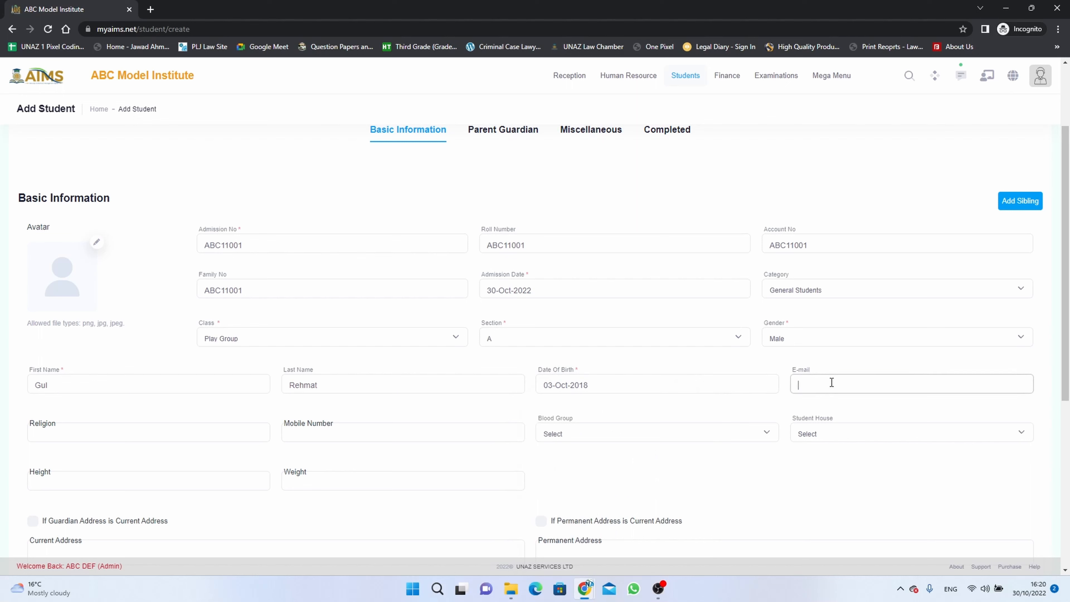
- Leave the religion blank, enter the student's ten-digit mobile number and copy it
{"action": "scroll", "coordinate": [832, 381], "scroll_direction": "down", "scroll_amount": 3}
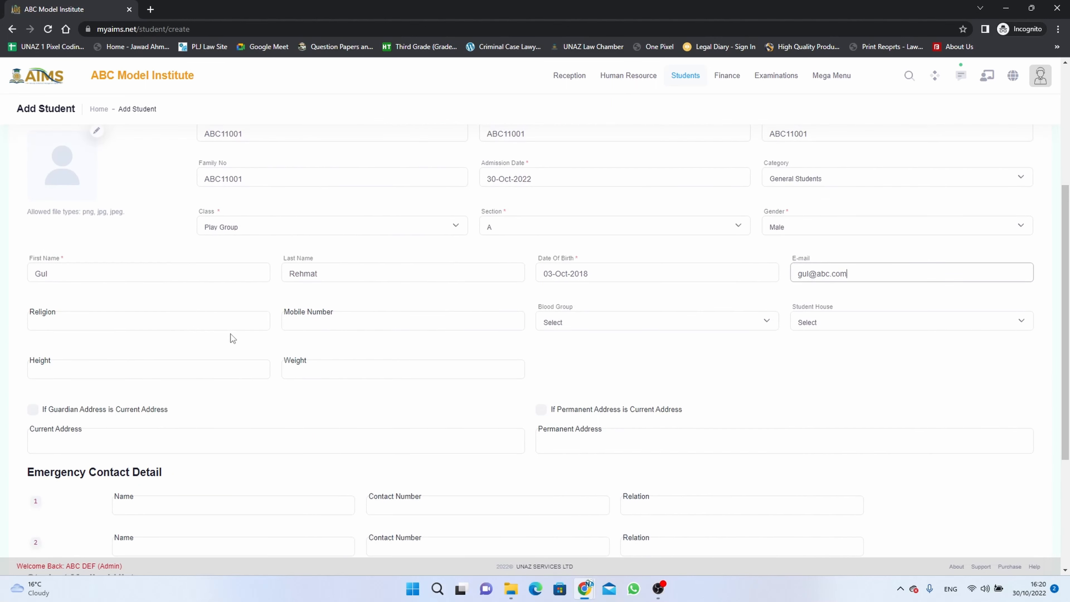
{"action": "left_click", "coordinate": [241, 319]}
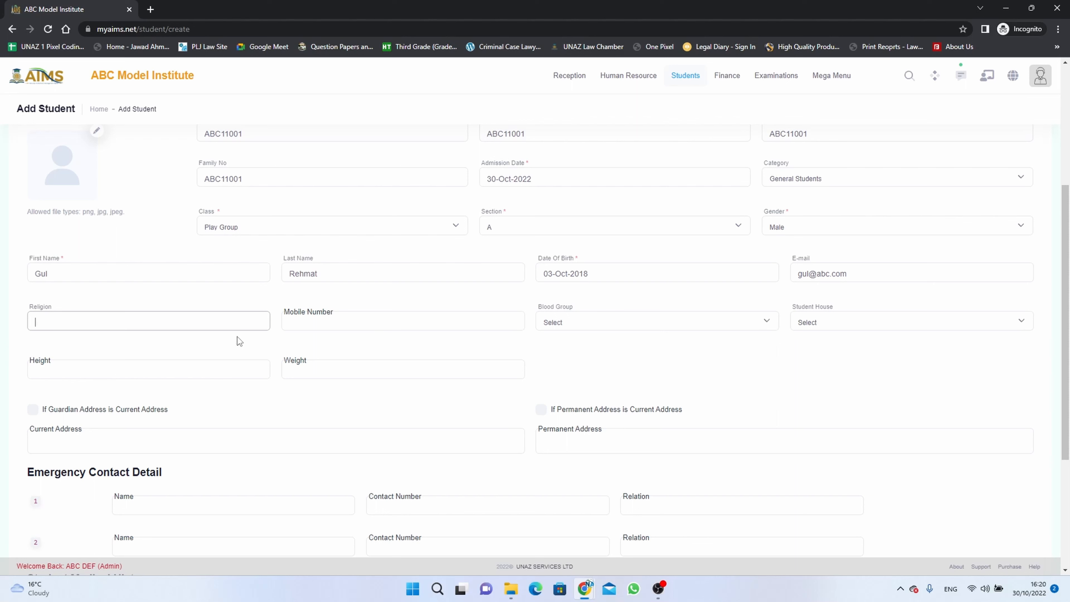
{"action": "left_click", "coordinate": [333, 322]}
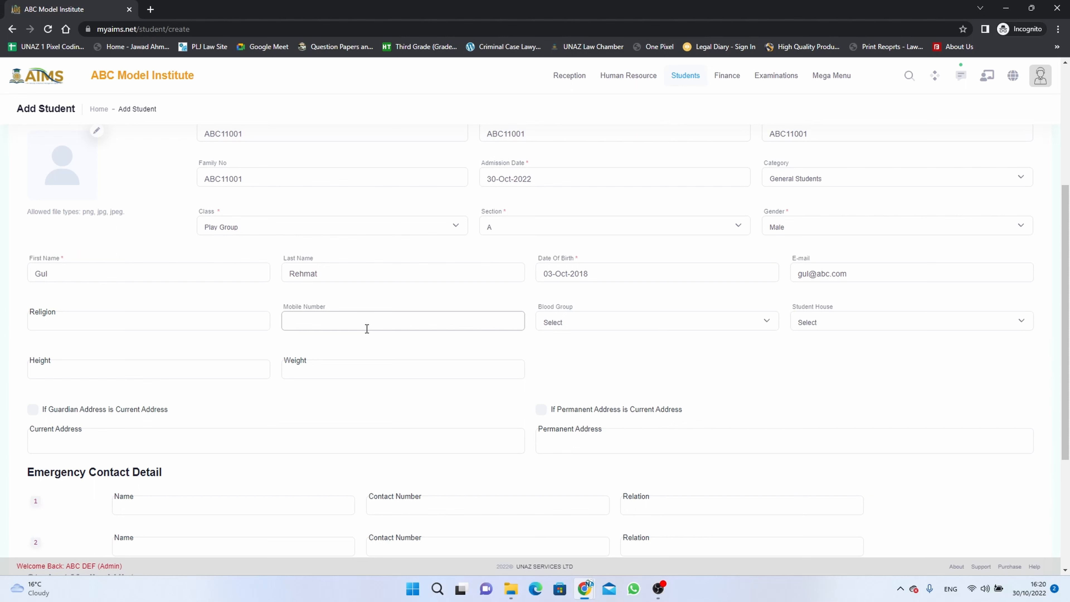
{"action": "type", "text": "10"}
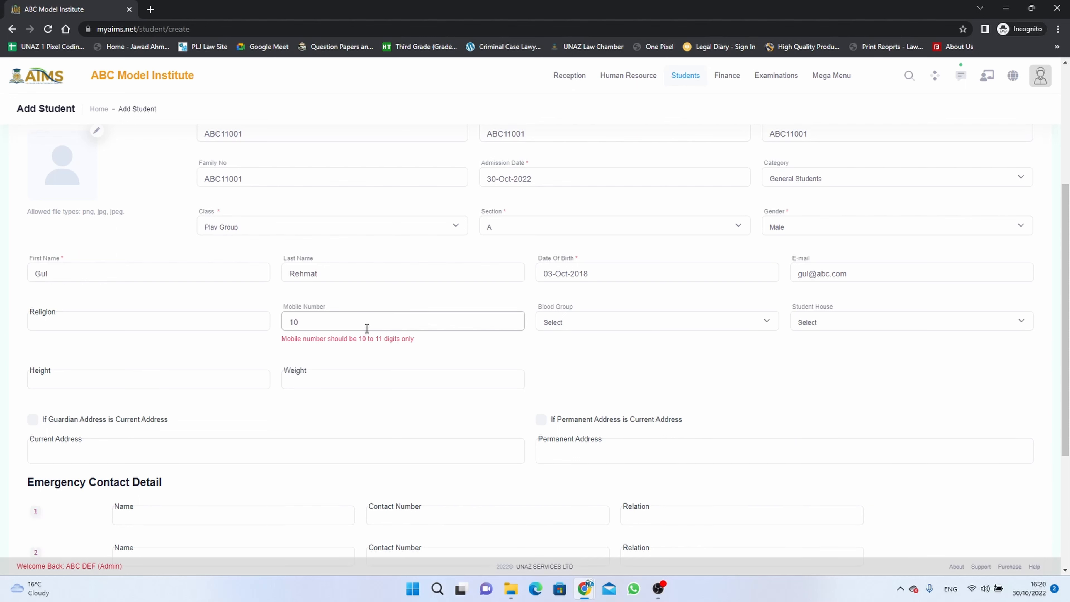
{"action": "type", "text": "000000001"}
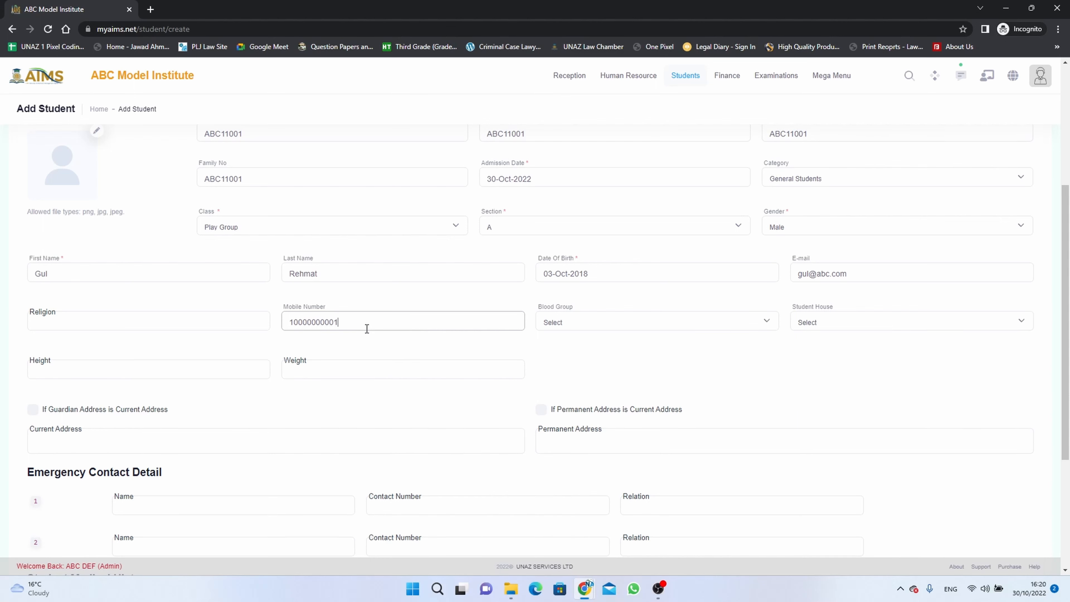
{"action": "key", "text": "Left"}
{"action": "key", "text": "BackSpace"}
{"action": "left_click_drag", "start_coordinate": [332, 322], "coordinate": [286, 325]}
{"action": "key", "text": "ctrl+c"}
- Set the student's blood group to O+ and the student house to Red House
{"action": "left_click", "coordinate": [638, 321]}
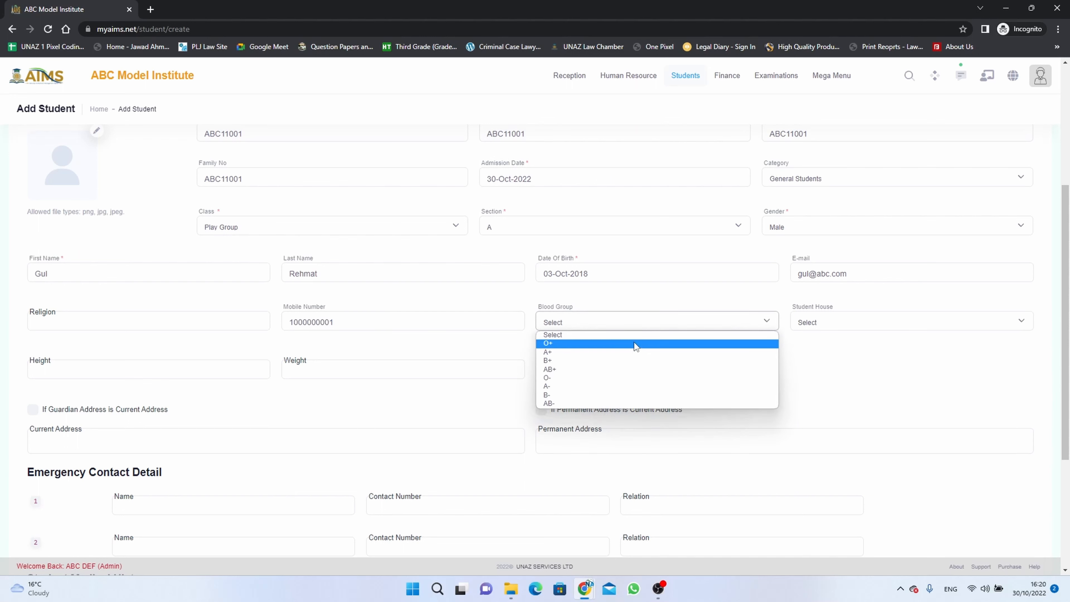
{"action": "left_click", "coordinate": [635, 344]}
{"action": "left_click", "coordinate": [838, 326]}
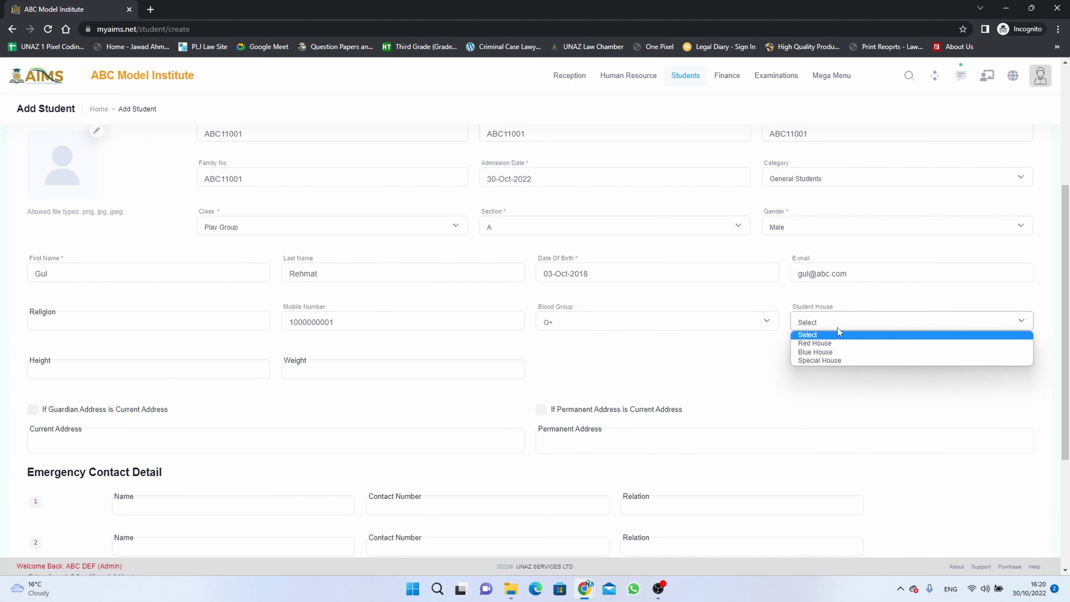
{"action": "left_click", "coordinate": [837, 343]}
- Enter 92 as the student's height and 40 as the weight
{"action": "left_click", "coordinate": [196, 368]}
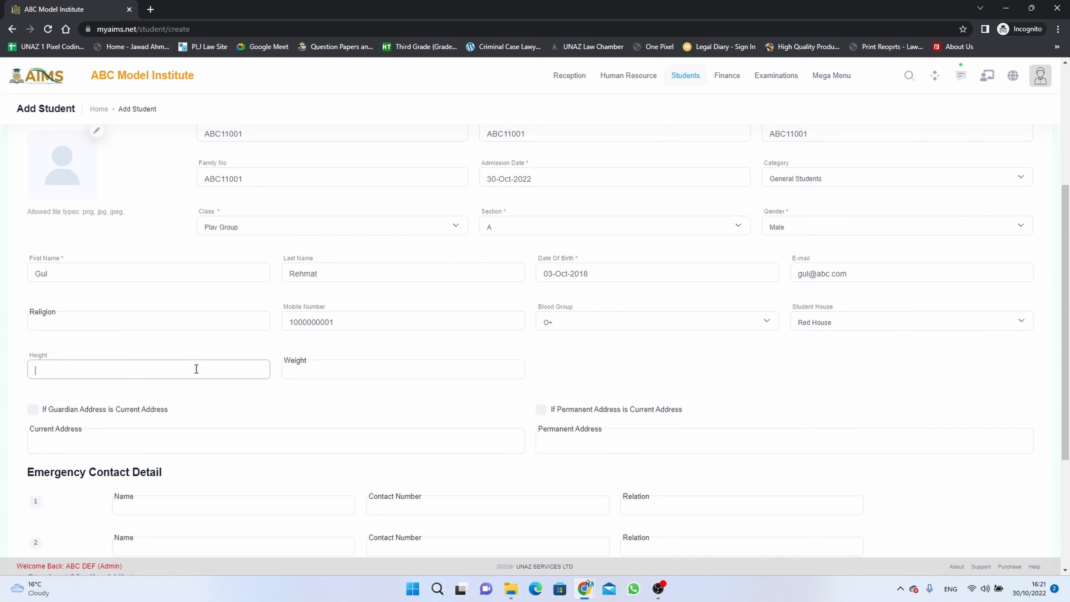
{"action": "type", "text": "92"}
{"action": "left_click", "coordinate": [320, 371]}
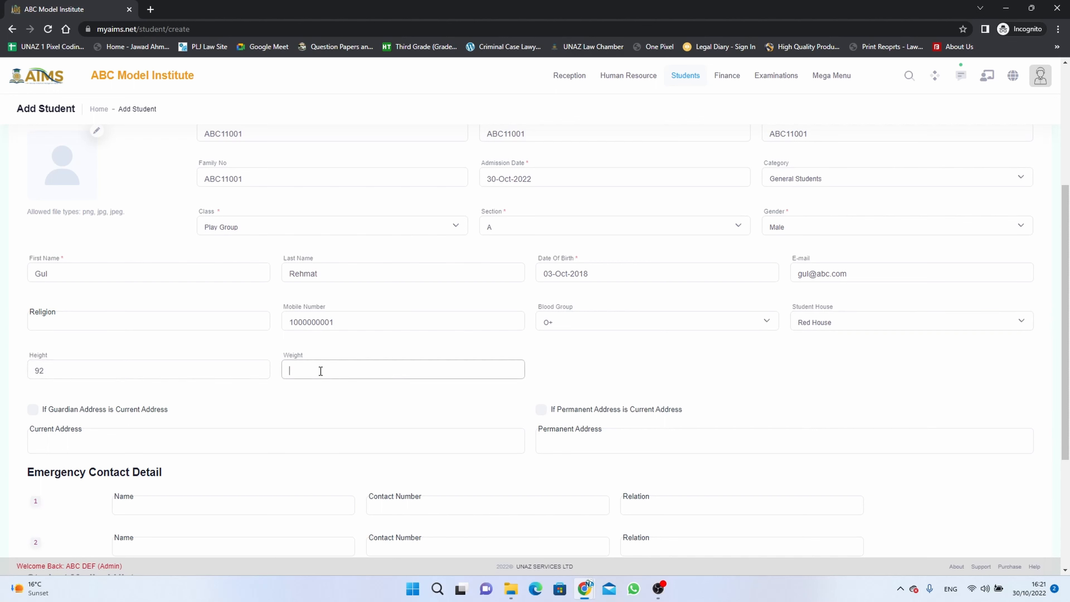
{"action": "type", "text": "40"}
- Mark the guardian address as the current address and fill in the student's current and permanent addresses
{"action": "scroll", "coordinate": [320, 371], "scroll_direction": "down", "scroll_amount": 2}
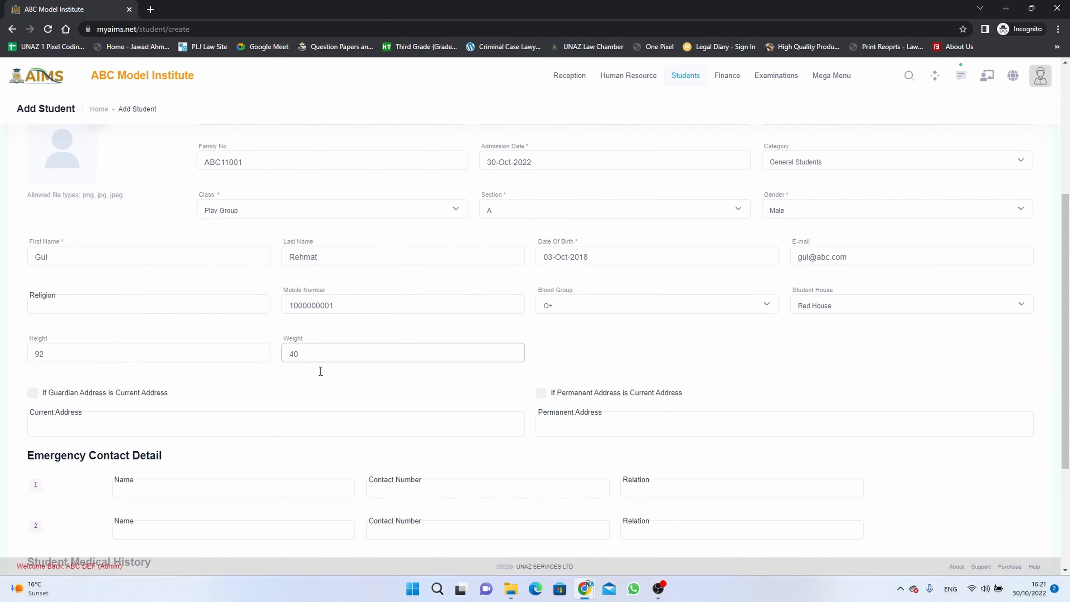
{"action": "left_click", "coordinate": [29, 300]}
{"action": "left_click", "coordinate": [104, 330]}
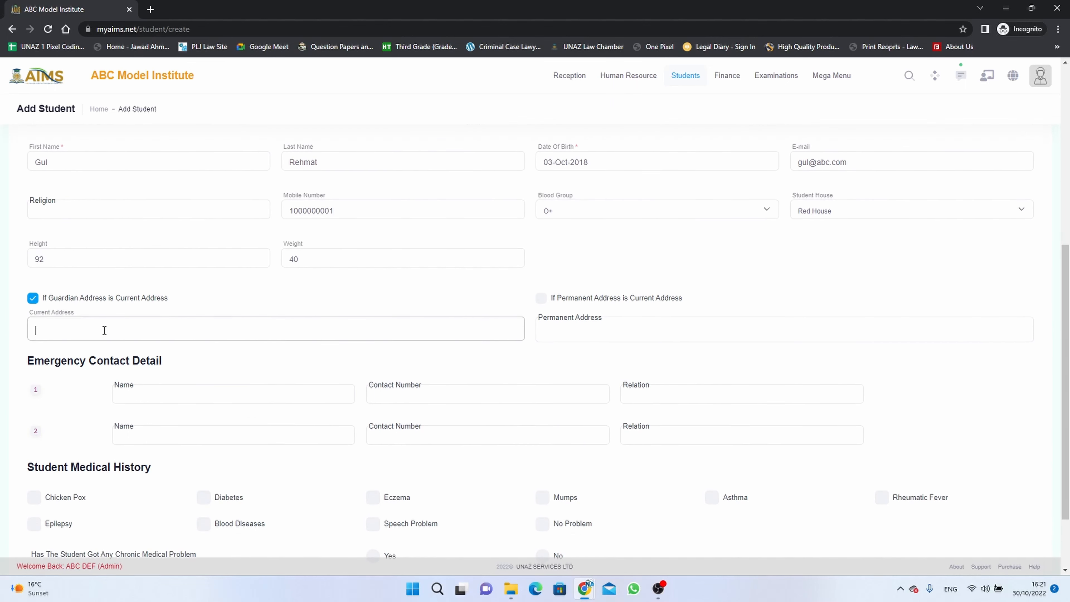
{"action": "type", "text": "London"}
{"action": "key", "text": "Tab"}
{"action": "type", "text": "London"}
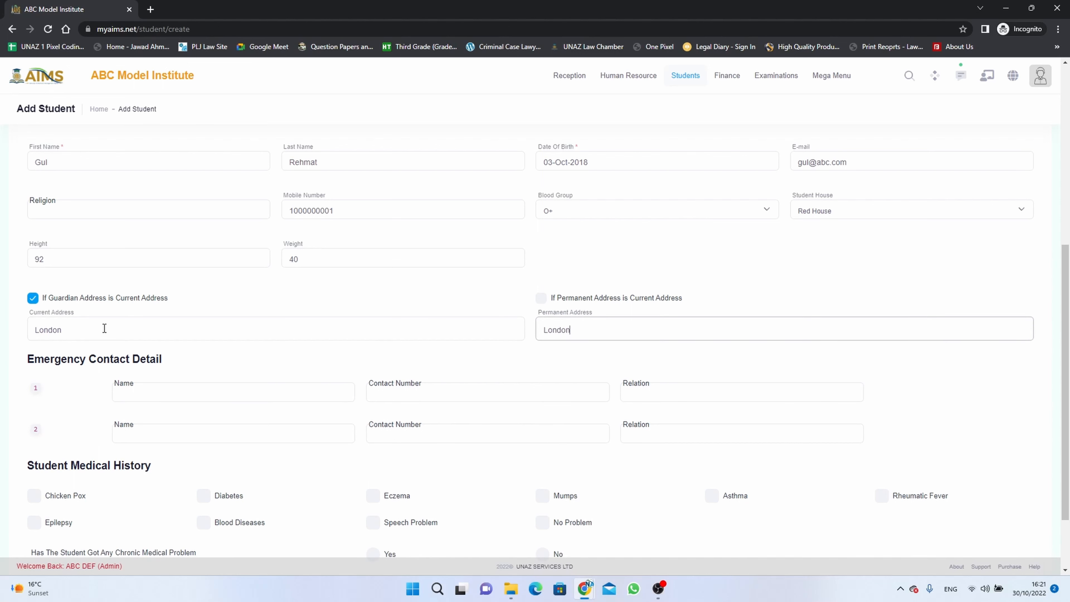
- Paste the copied mobile number as the contact number of both emergency contacts
{"action": "scroll", "coordinate": [140, 347], "scroll_direction": "down", "scroll_amount": 1}
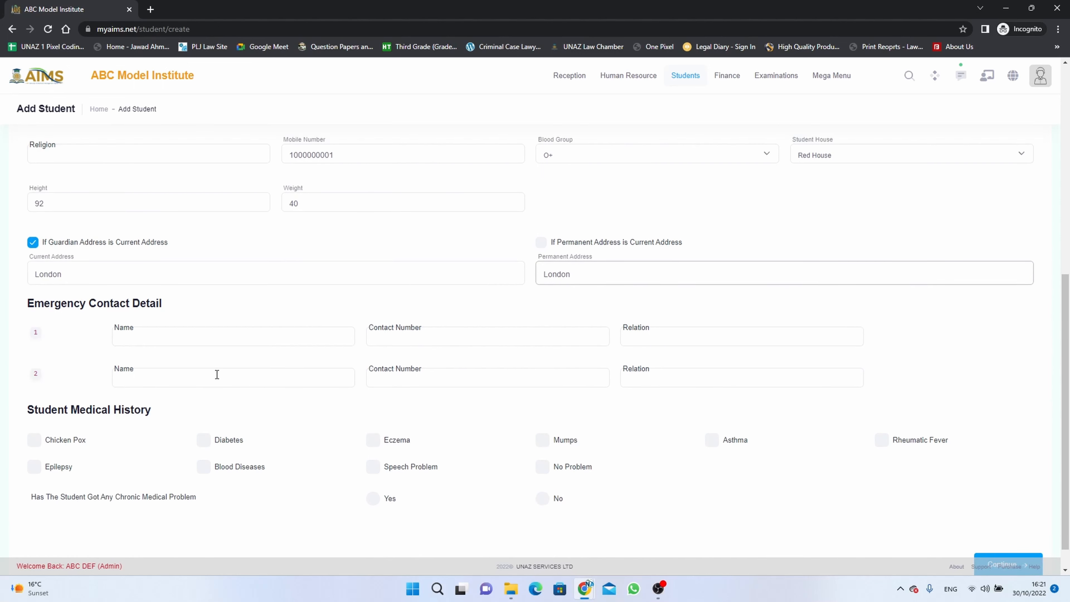
{"action": "left_click", "coordinate": [430, 336]}
{"action": "key", "text": "ctrl+v"}
{"action": "left_click", "coordinate": [436, 383]}
{"action": "key", "text": "ctrl+v"}
- Fill in the first emergency contact's name and set the relation to Uncle
{"action": "left_click", "coordinate": [166, 333]}
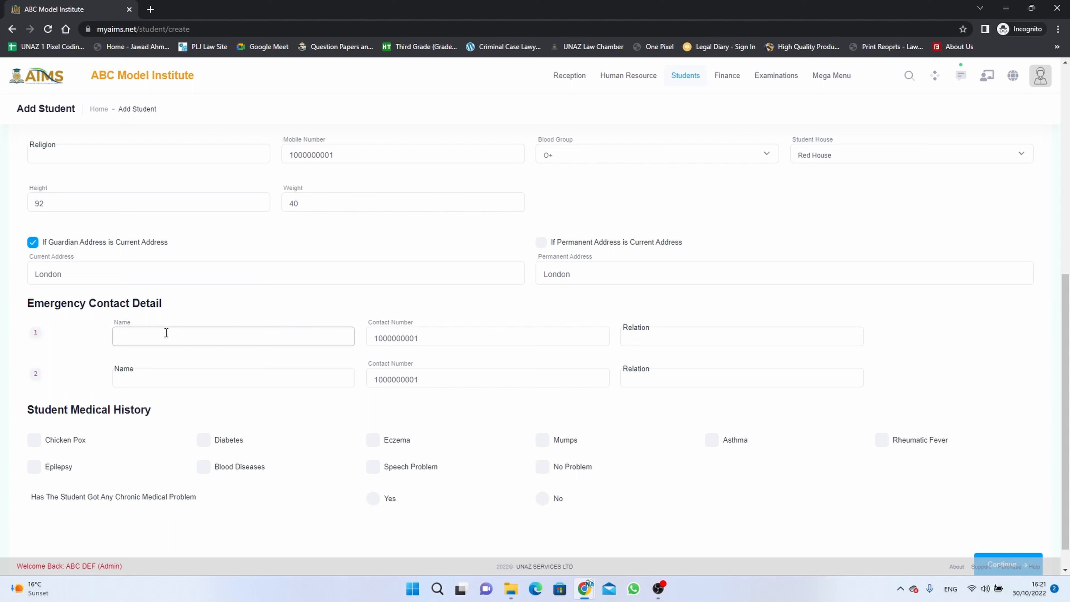
{"action": "type", "text": "XYZ"}
{"action": "key", "text": "Tab"}
{"action": "key", "text": "Tab"}
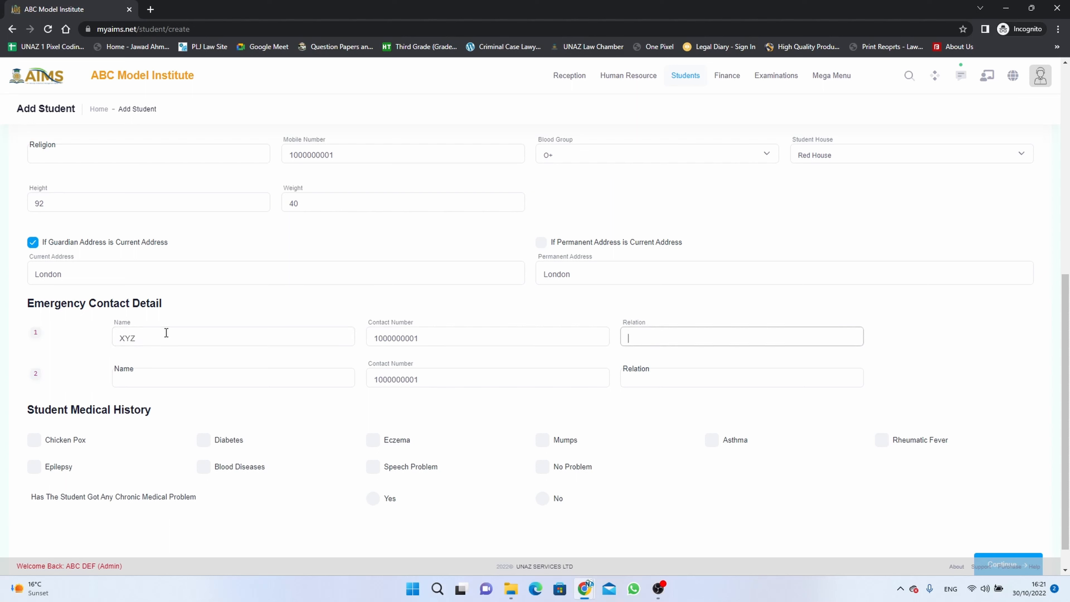
{"action": "type", "text": "Unlce"}
{"action": "key", "text": "BackSpace"}
{"action": "key", "text": "BackSpace"}
{"action": "key", "text": "BackSpace"}
{"action": "type", "text": "cle"}
- Fill in the second emergency contact's name and set the relation to Uncle
{"action": "key", "text": "Tab"}
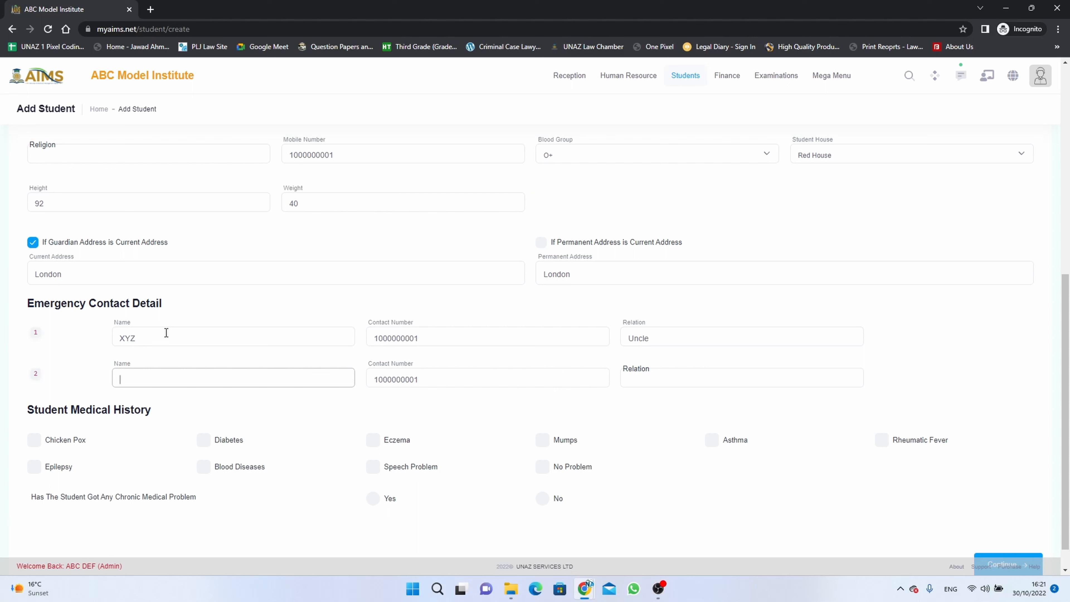
{"action": "type", "text": "YXZ"}
{"action": "key", "text": "Tab"}
{"action": "key", "text": "Tab"}
{"action": "type", "text": "Uncle"}
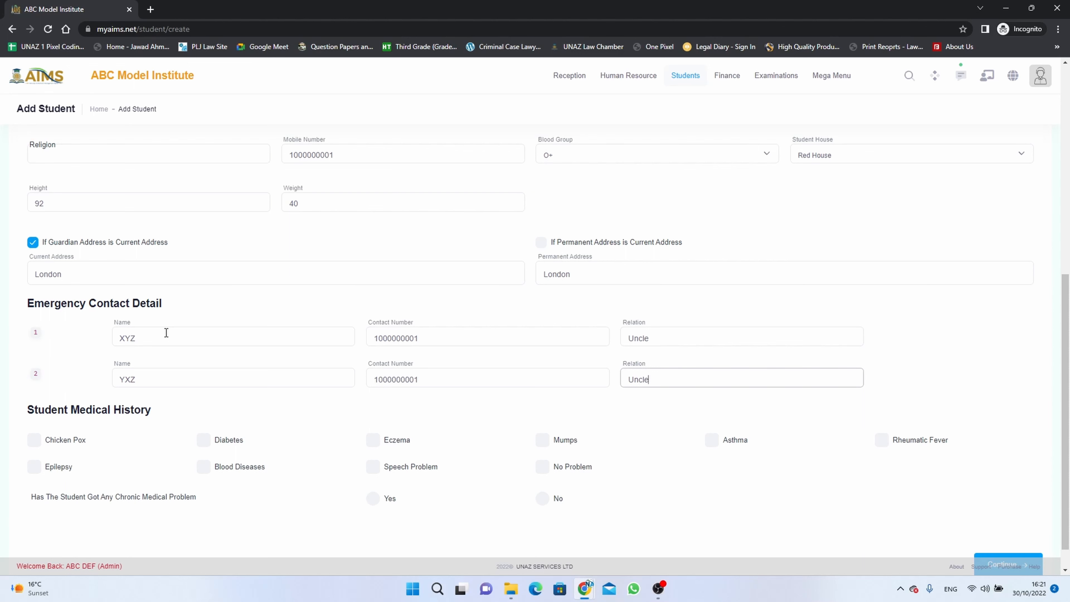
- Mark No Problem in the student's medical history and answer Yes to the chronic medical problem question
{"action": "scroll", "coordinate": [289, 373], "scroll_direction": "down", "scroll_amount": 1}
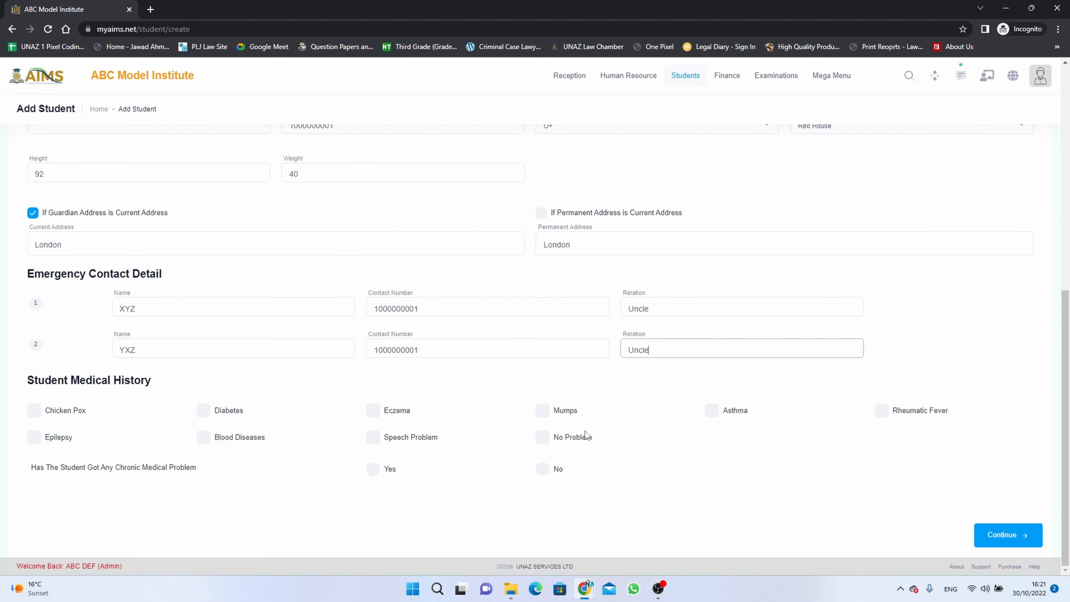
{"action": "left_click", "coordinate": [549, 440]}
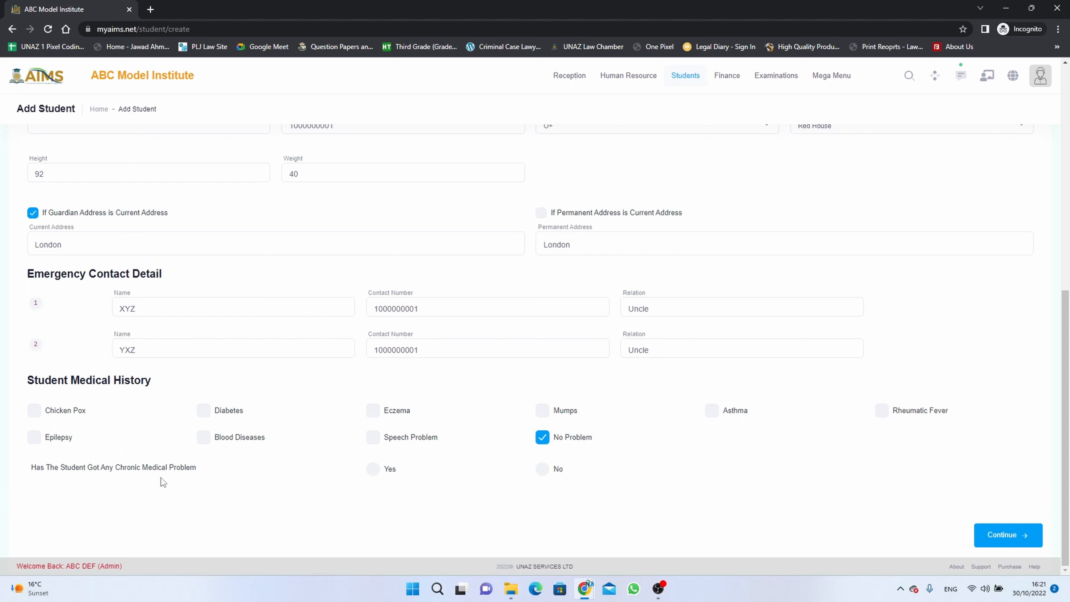
{"action": "left_click", "coordinate": [380, 476]}
{"action": "scroll", "coordinate": [673, 485], "scroll_direction": "down", "scroll_amount": 1}
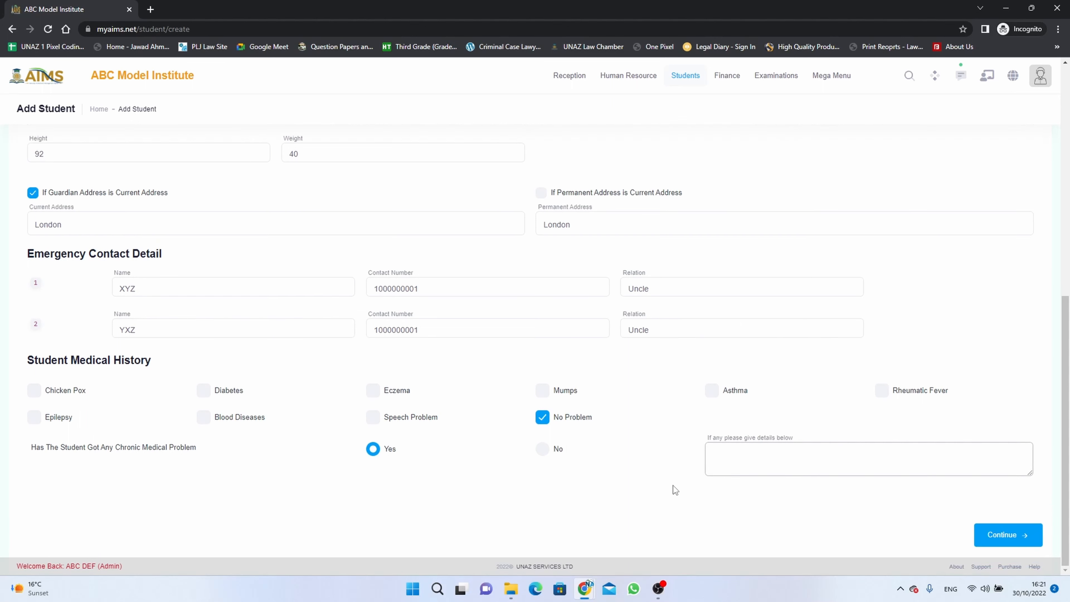
{"action": "left_click", "coordinate": [550, 454]}
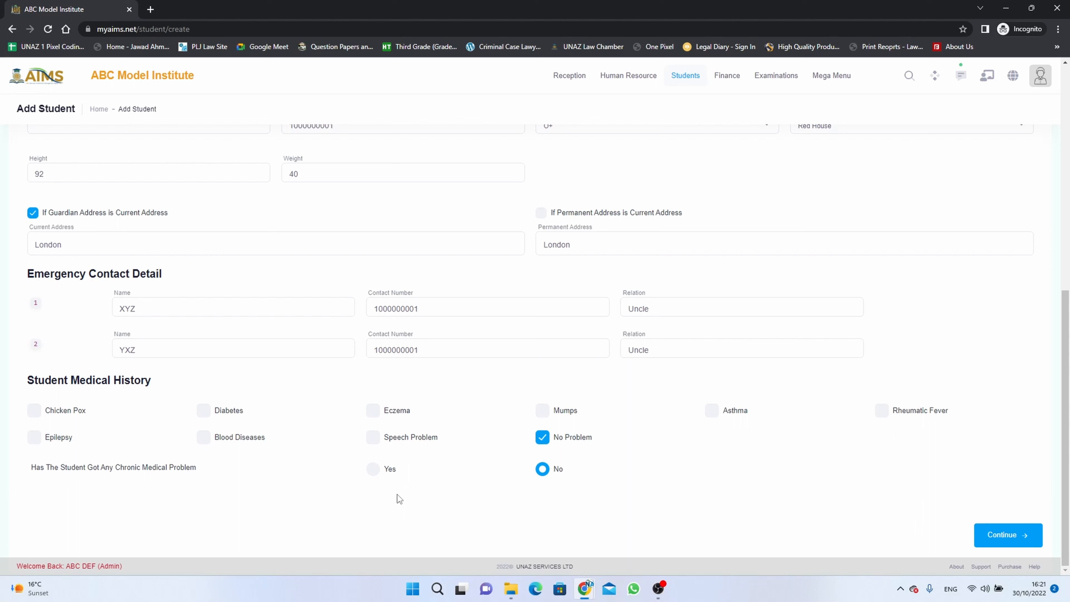
{"action": "left_click", "coordinate": [376, 470]}
- Give the medical details as "Kindly contact Guardians or emergency Contact numbers ASAP in case of emergency." and continue to the Parent Guardian section
{"action": "left_click", "coordinate": [756, 474]}
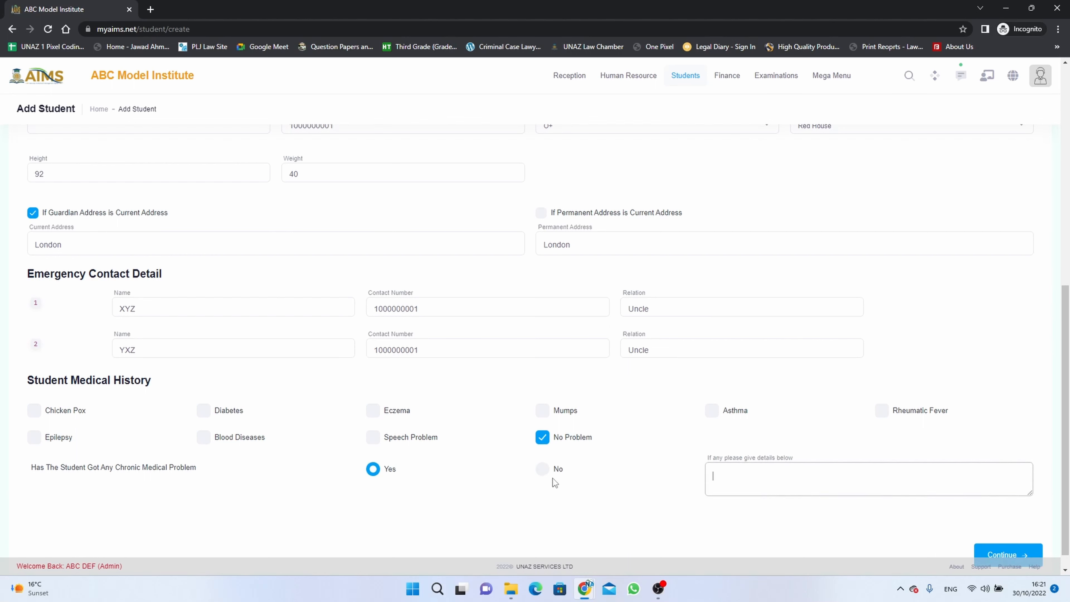
{"action": "type", "text": "Kindly contact Guardians on"}
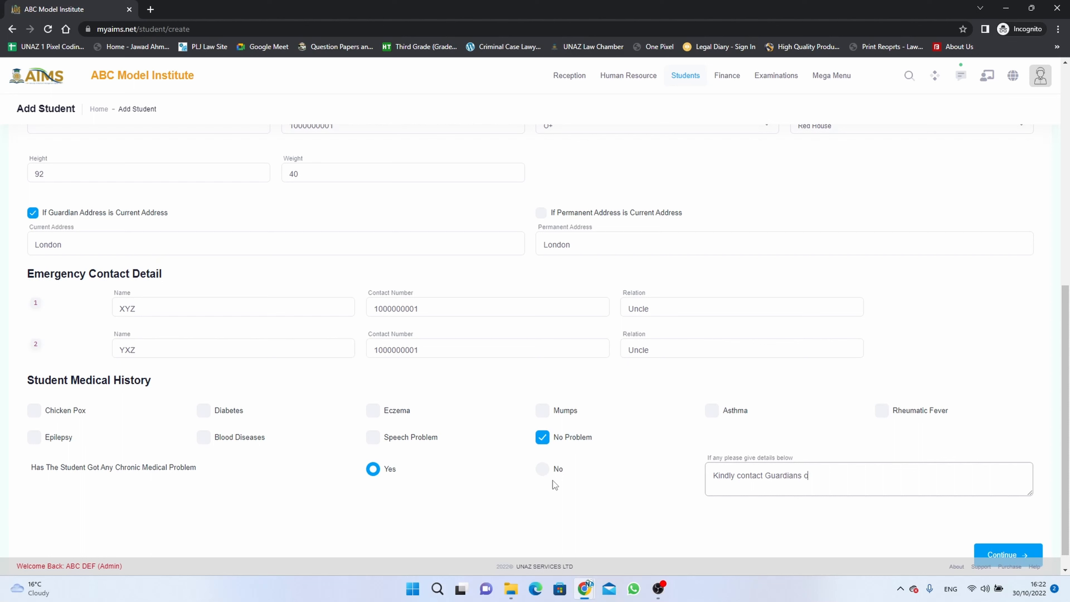
{"action": "key", "text": "BackSpace"}
{"action": "key", "text": "BackSpace"}
{"action": "key", "text": "BackSpace"}
{"action": "type", "text": "or emergency Contact numbers ASAP"}
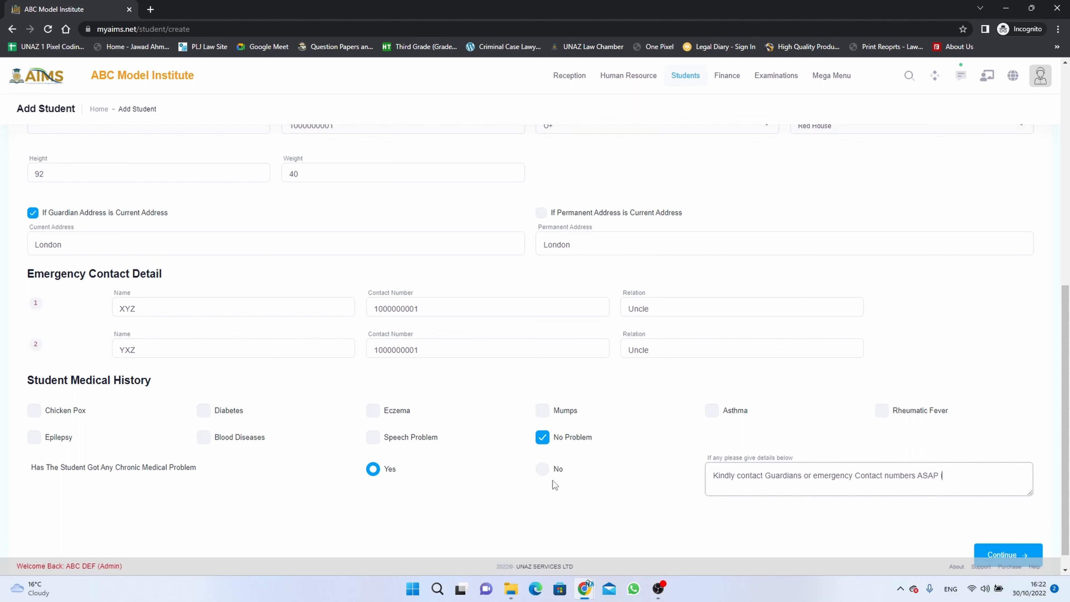
{"action": "type", "text": " in case of emergency."}
{"action": "scroll", "coordinate": [675, 475], "scroll_direction": "down", "scroll_amount": 1}
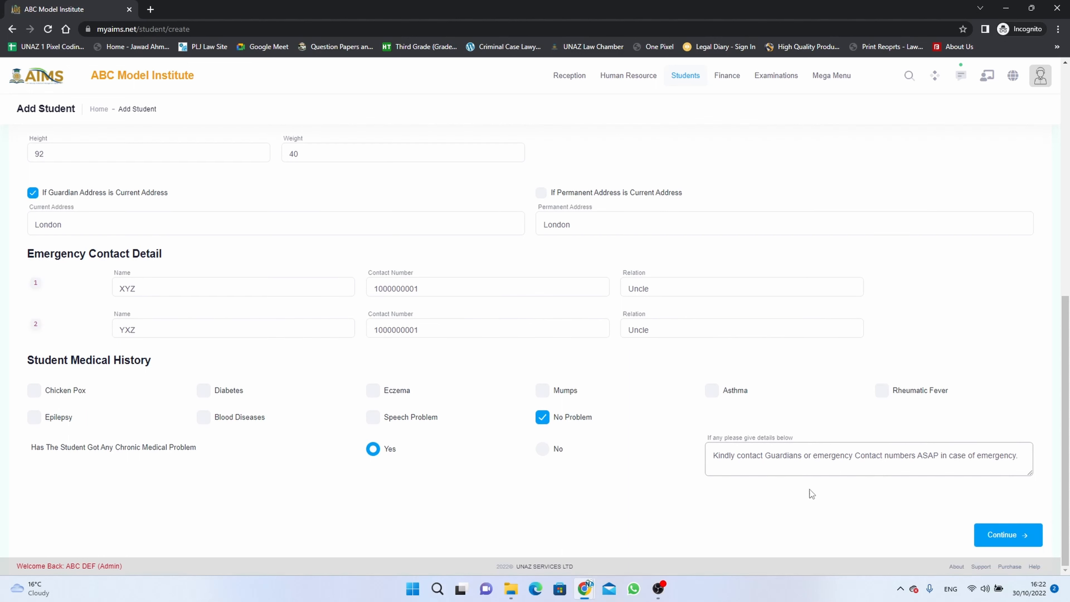
{"action": "left_click", "coordinate": [1005, 543]}
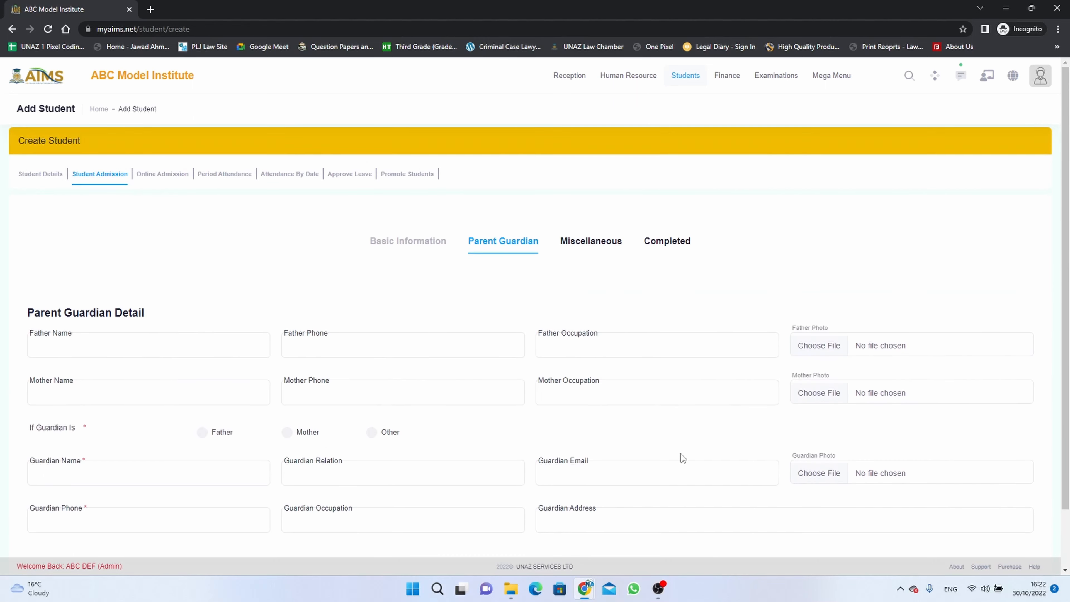
- Enter the father's name, paste the copied mobile number as the father's phone, and set the father's occupation to Business
{"action": "scroll", "coordinate": [681, 454], "scroll_direction": "down", "scroll_amount": 2}
{"action": "left_click", "coordinate": [195, 282]}
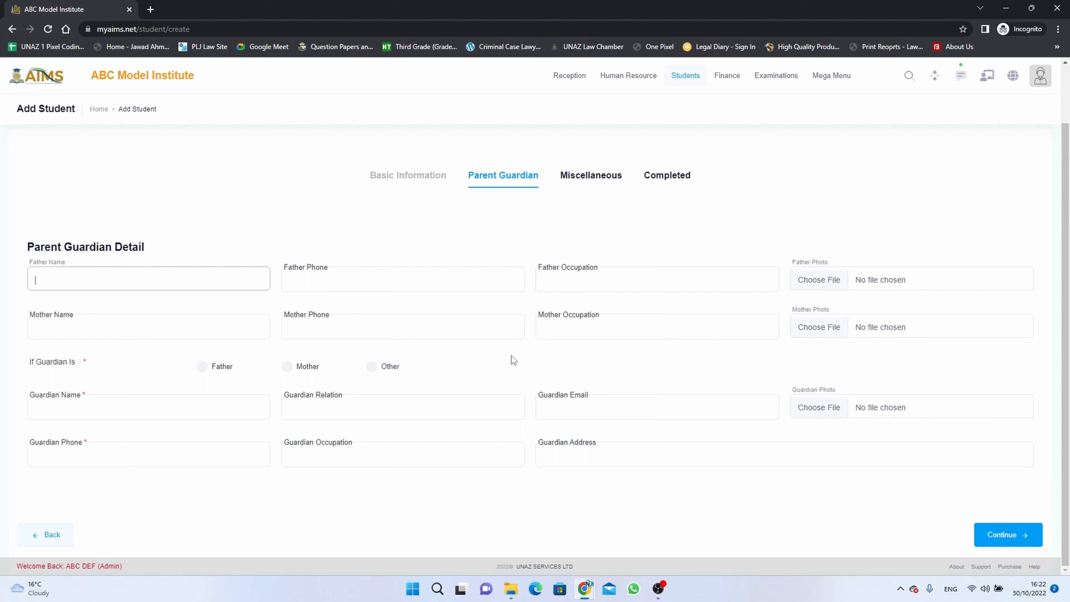
{"action": "key", "text": "Tab"}
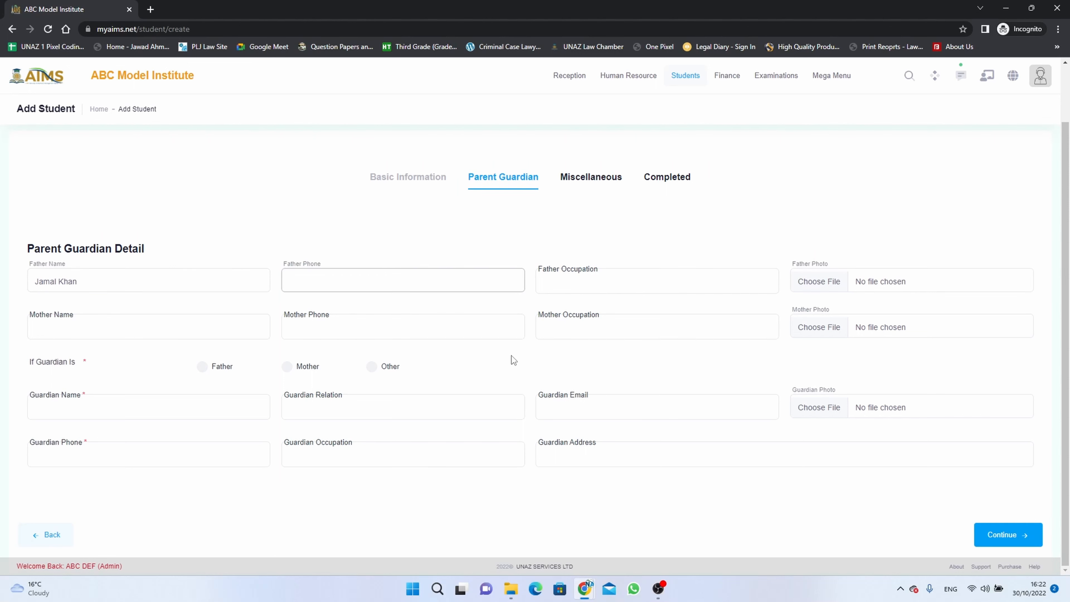
{"action": "key", "text": "ctrl+v"}
{"action": "left_click", "coordinate": [655, 281]}
{"action": "type", "text": "Business"}
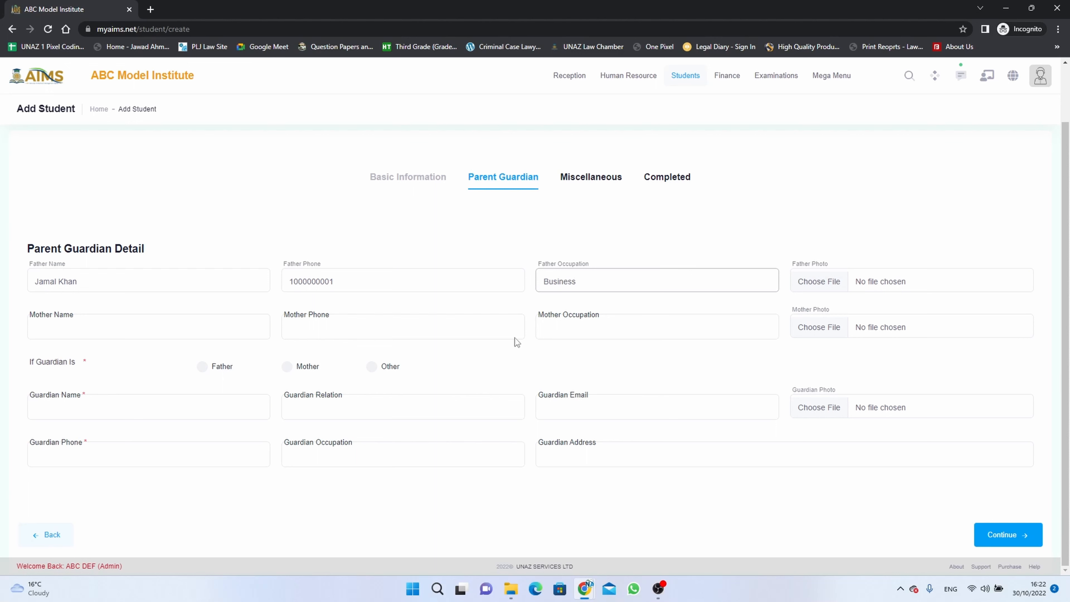
- Paste the copied mobile number as the mother's phone and set the mother's occupation to House Wife
{"action": "left_click", "coordinate": [250, 330]}
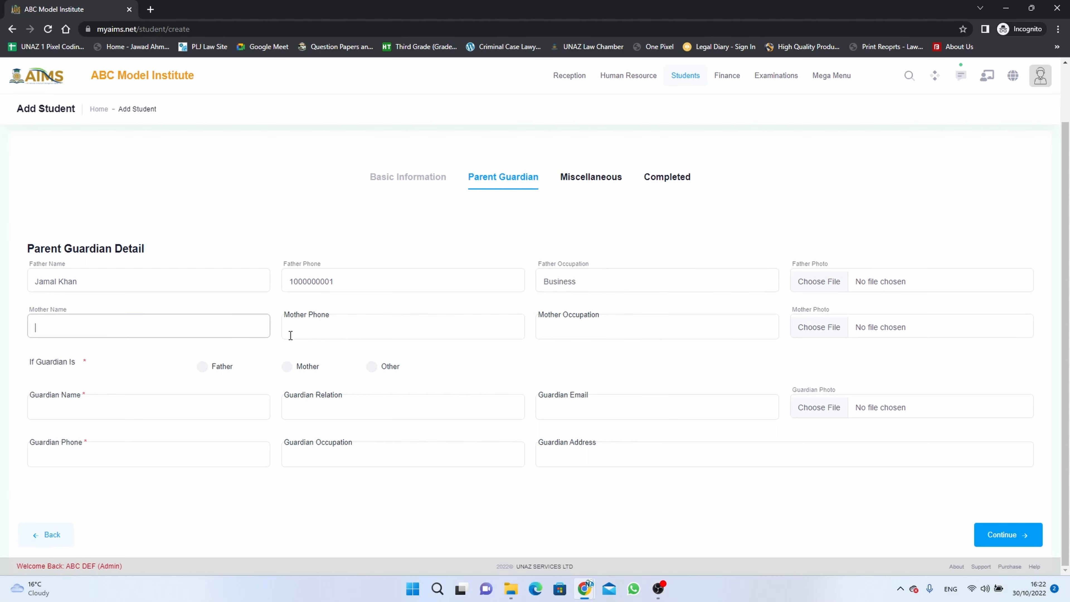
{"action": "left_click", "coordinate": [333, 332]}
{"action": "key", "text": "ctrl+v"}
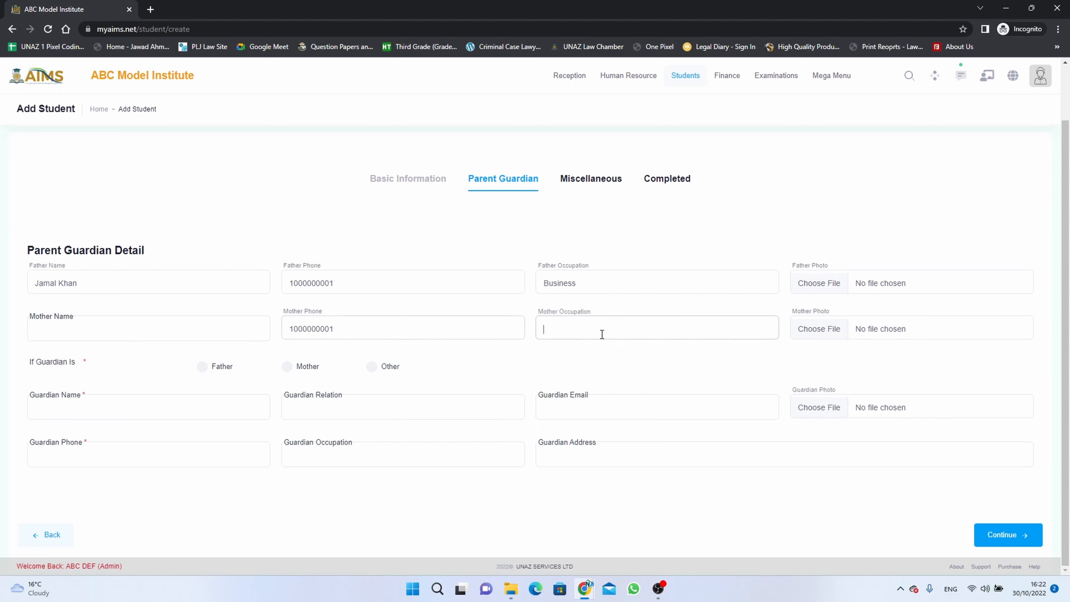
{"action": "left_click", "coordinate": [601, 334]}
{"action": "type", "text": "House Wife"}
- Try to copy the father's name into the mother's name field
{"action": "left_click_drag", "start_coordinate": [85, 289], "coordinate": [30, 284]}
{"action": "left_click", "coordinate": [38, 288]}
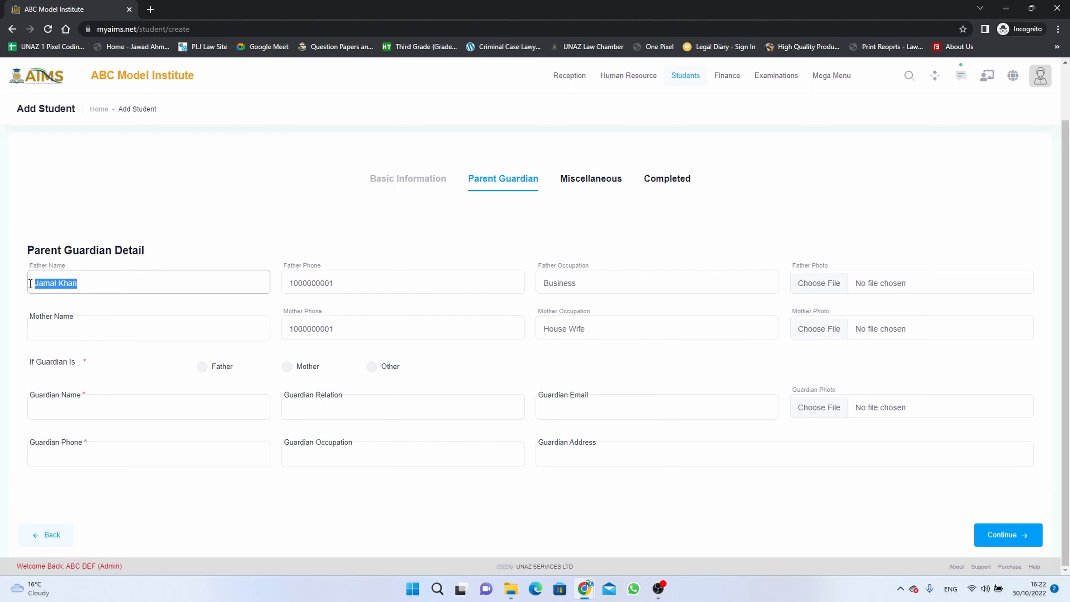
{"action": "key", "text": "ctrl+v"}
{"action": "left_click", "coordinate": [81, 324]}
{"action": "key", "text": "ctrl+v"}
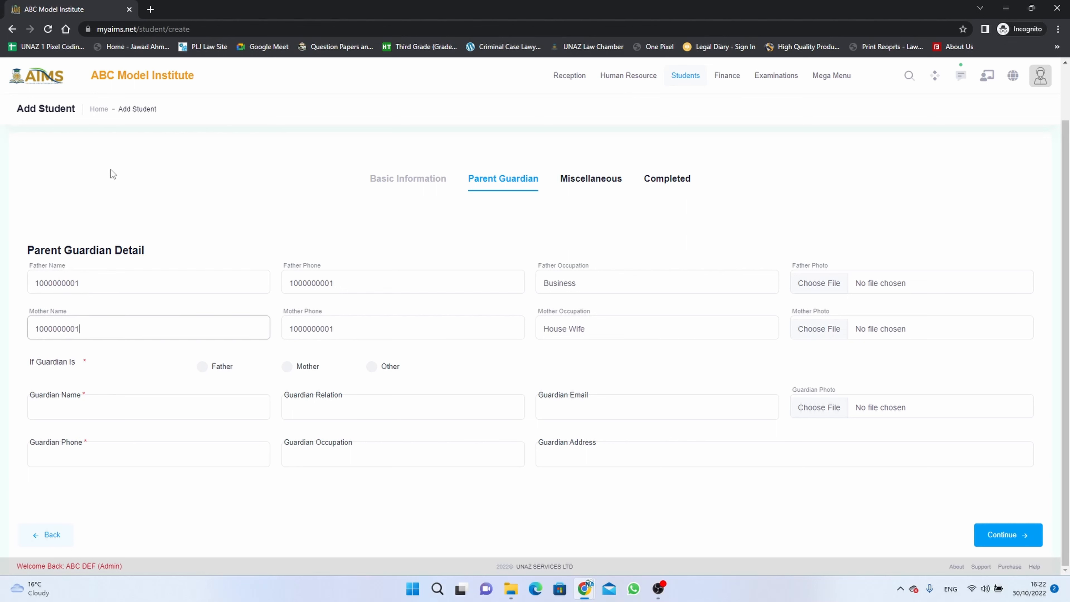
- Replace the phone number in the father and mother name fields with each parent's name
{"action": "left_click_drag", "start_coordinate": [93, 287], "coordinate": [2, 296]}
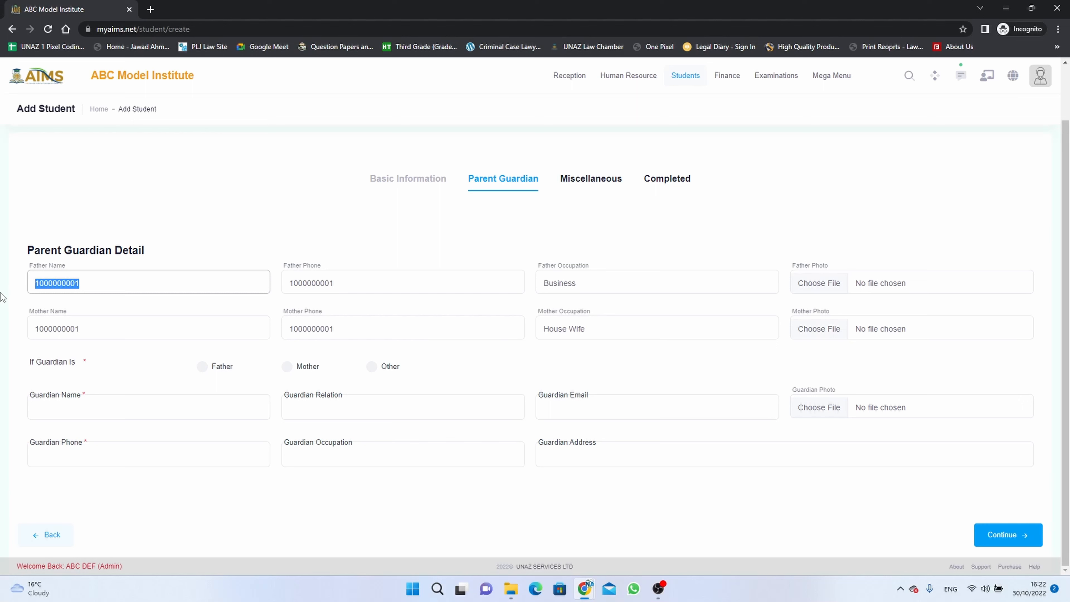
{"action": "left_click_drag", "start_coordinate": [103, 322], "coordinate": [2, 332]}
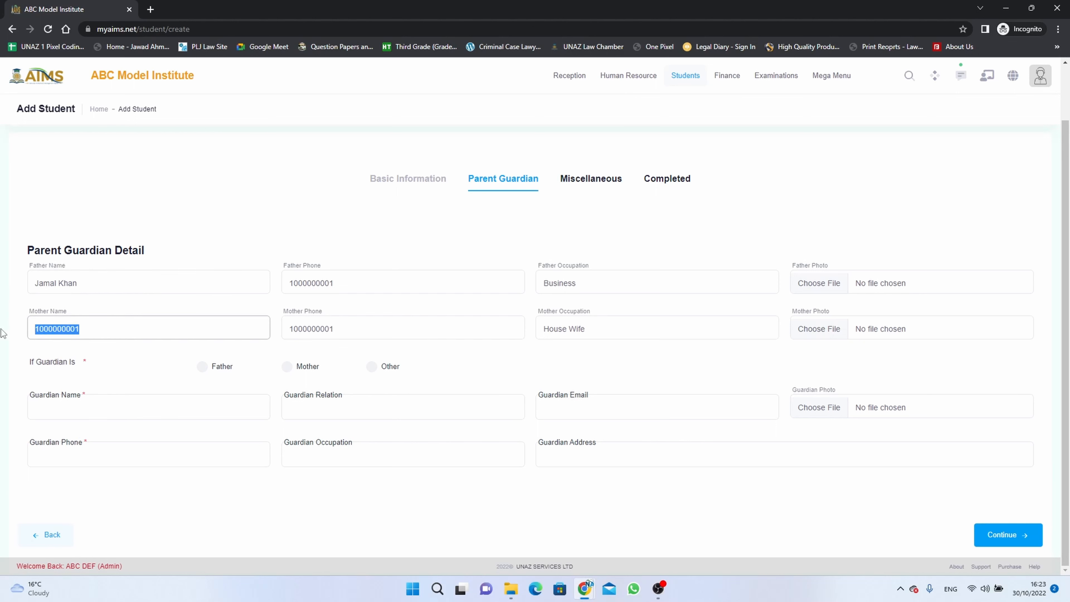
- Set the guardian to Father and fill in the guardian's email address
{"action": "left_click", "coordinate": [203, 366]}
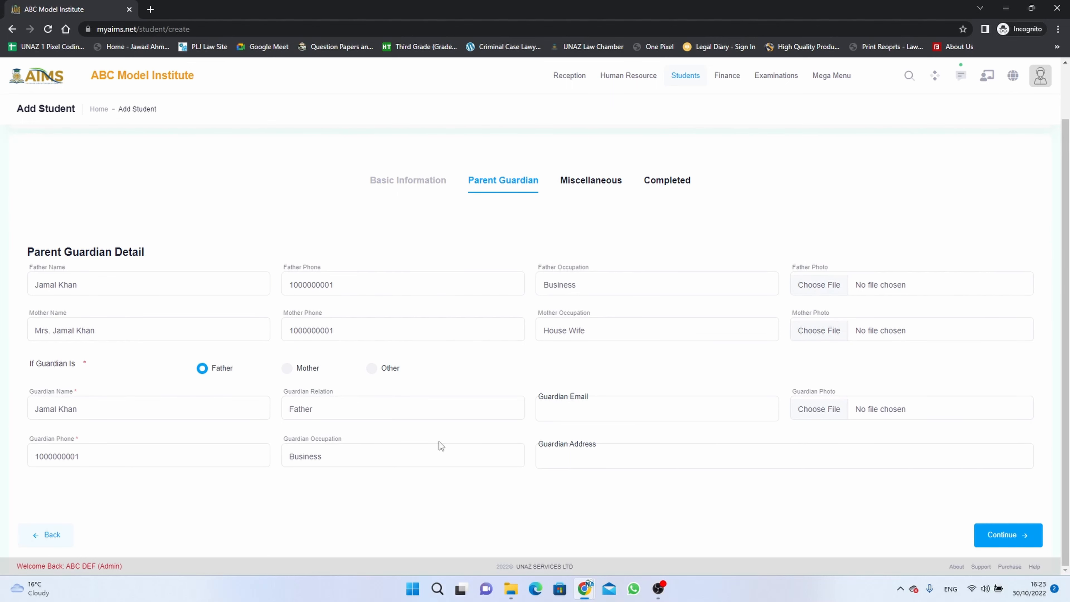
{"action": "left_click", "coordinate": [547, 410]}
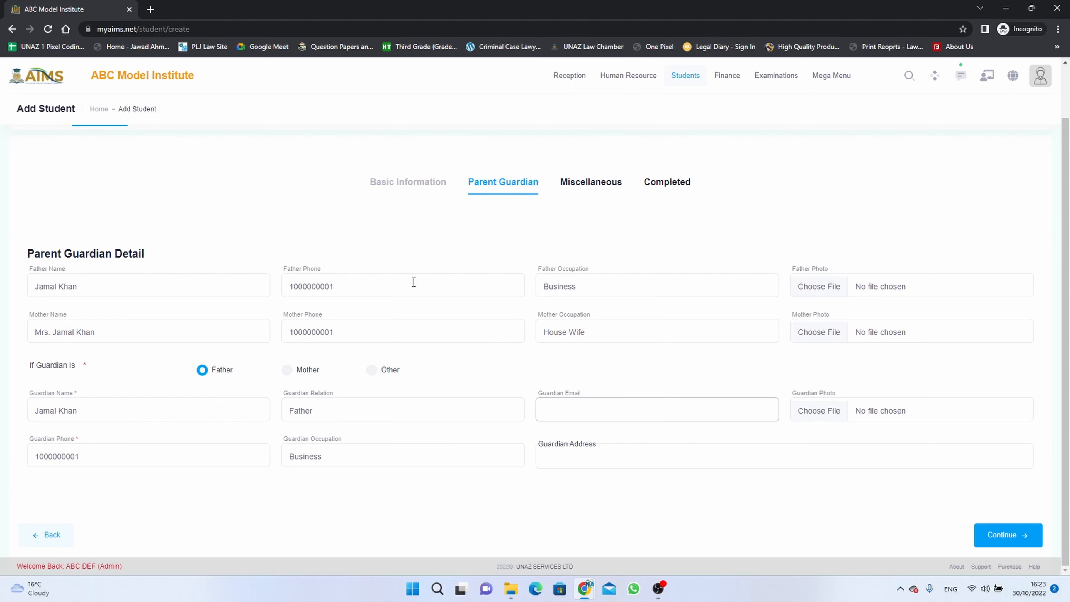
{"action": "left_click_drag", "start_coordinate": [349, 285], "coordinate": [277, 290]}
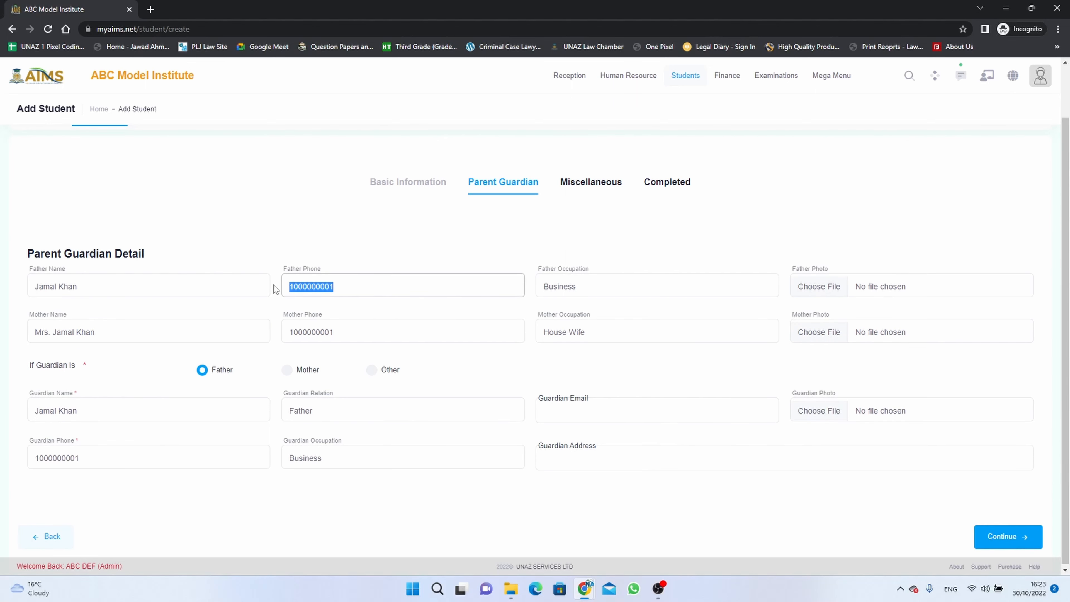
{"action": "left_click", "coordinate": [541, 403]}
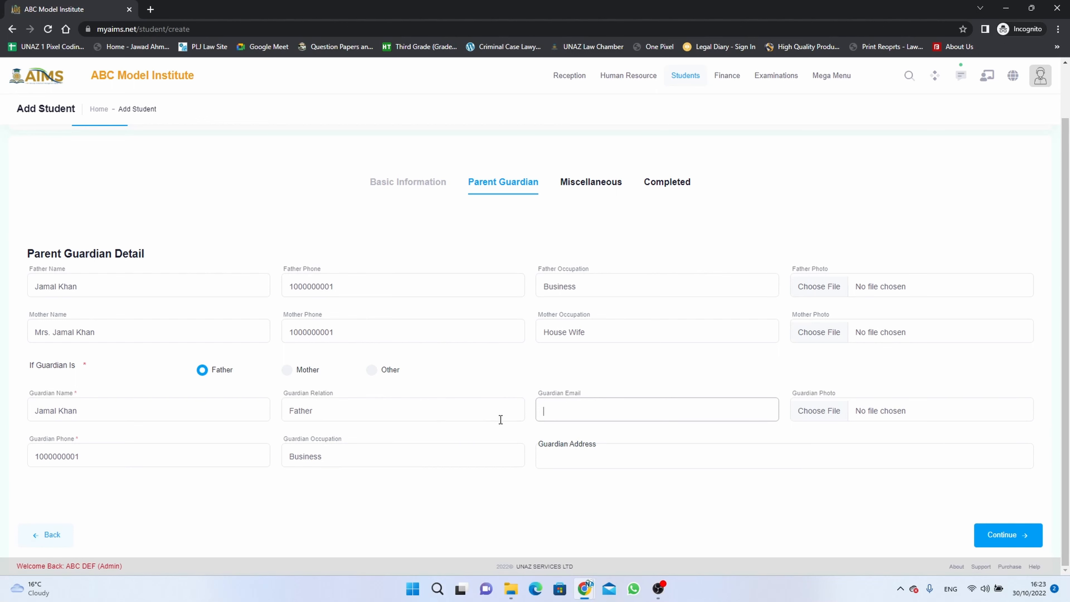
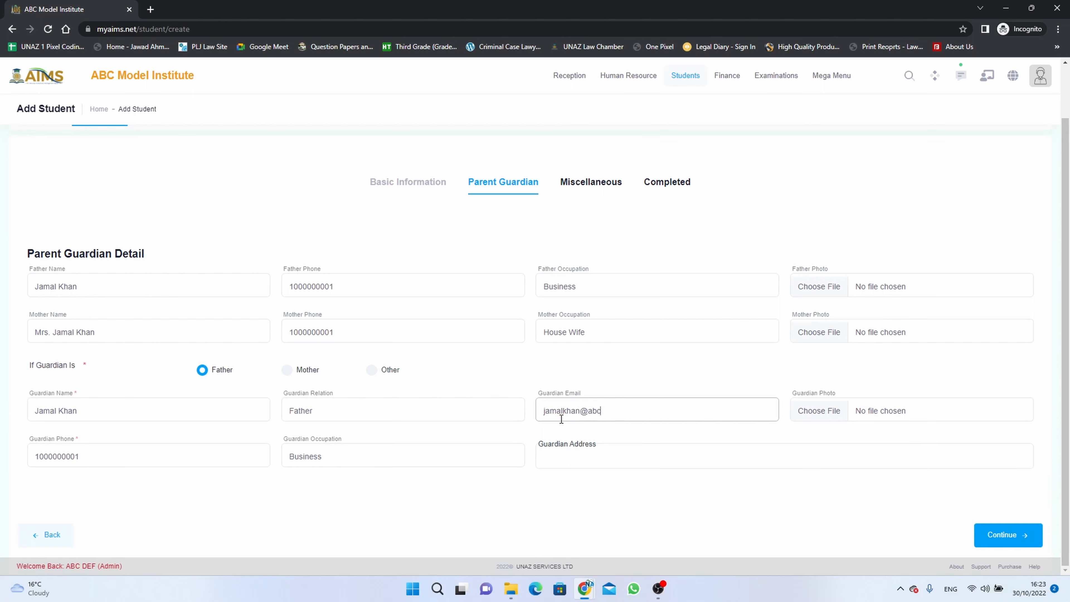
- Fill in the guardian's address and continue to the Miscellaneous section
{"action": "left_click", "coordinate": [673, 455]}
{"action": "type", "text": "L"}
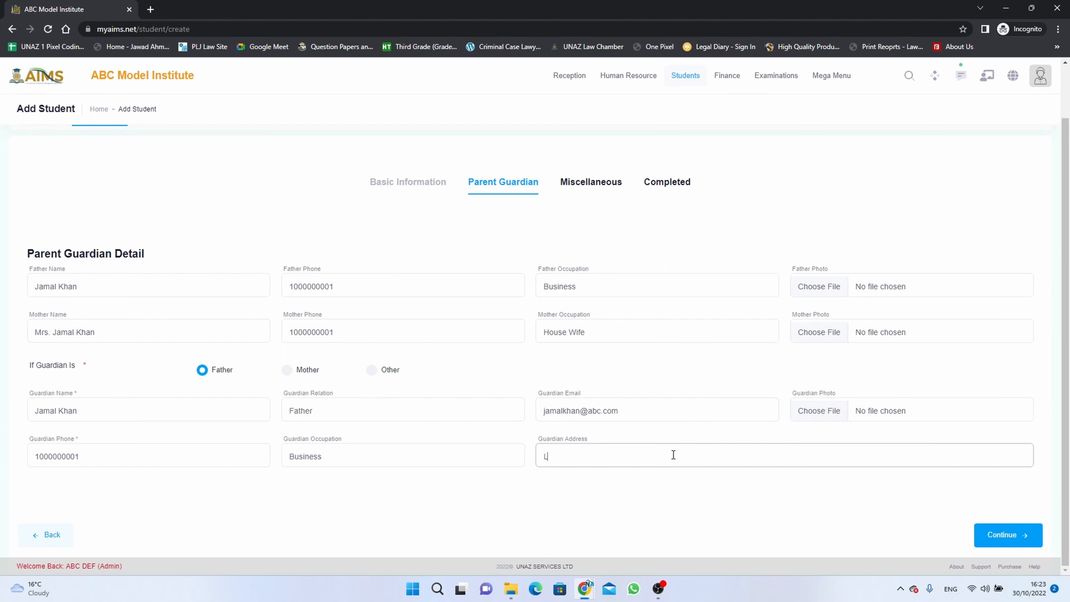
{"action": "type", "text": "ondon"}
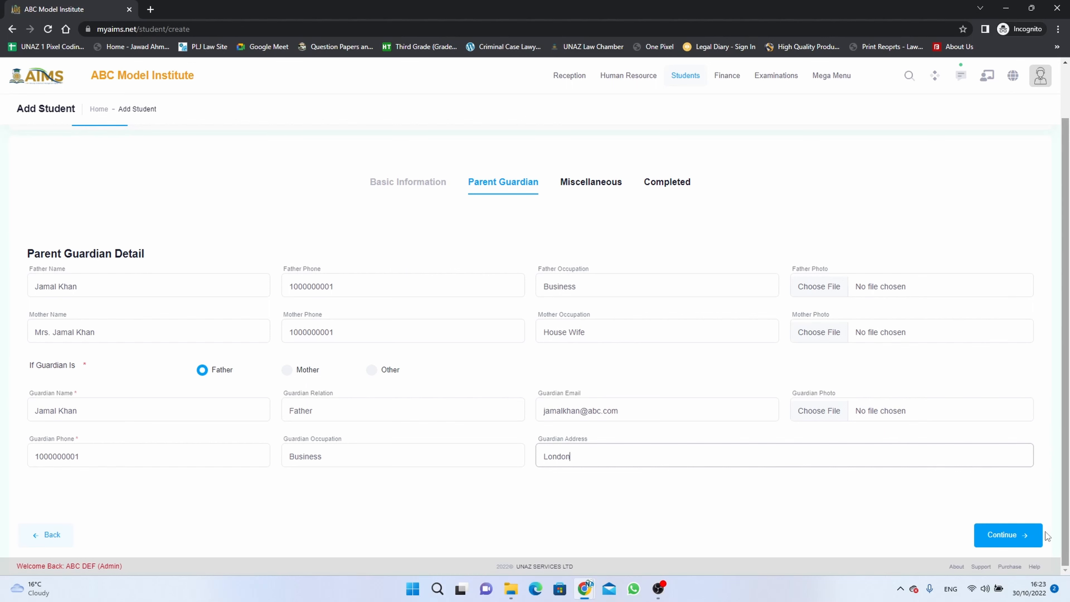
{"action": "left_click", "coordinate": [1020, 533]}
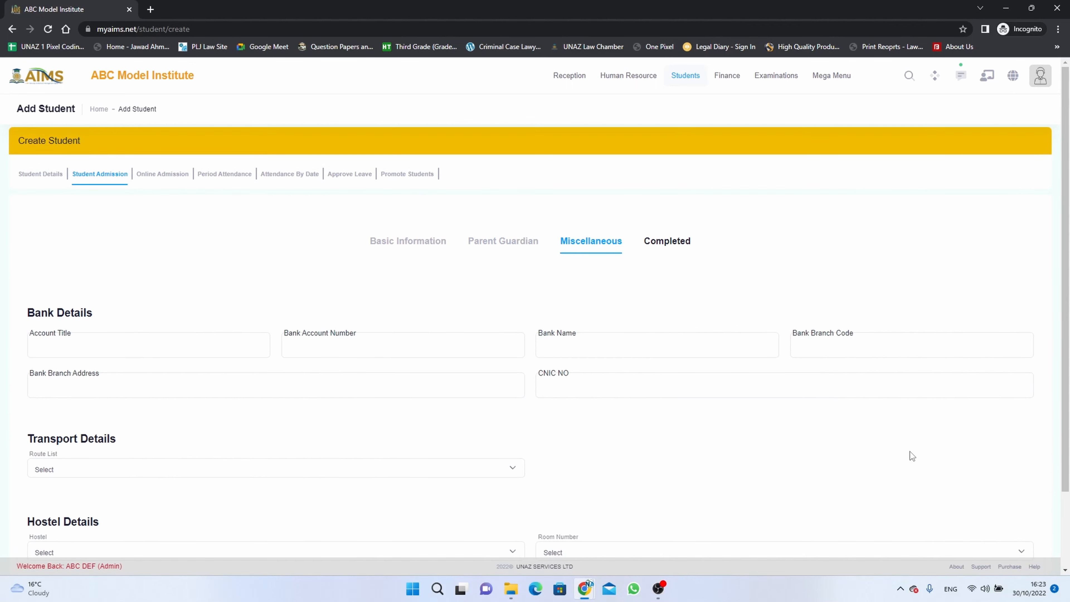
- Check the options available for the transport route, hostel and room number
{"action": "scroll", "coordinate": [912, 455], "scroll_direction": "down", "scroll_amount": 2}
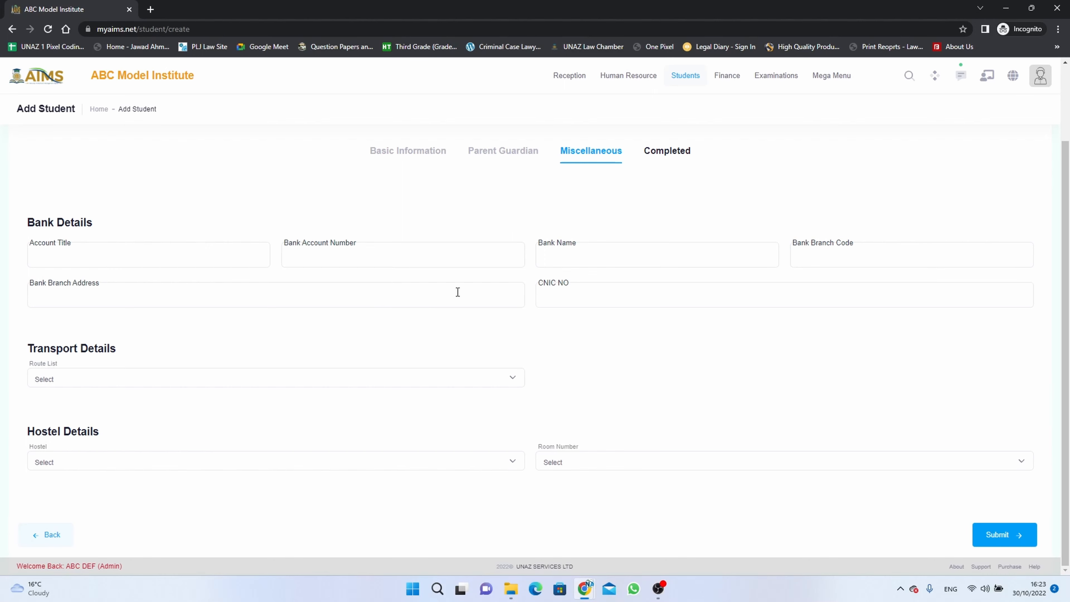
{"action": "left_click", "coordinate": [401, 378]}
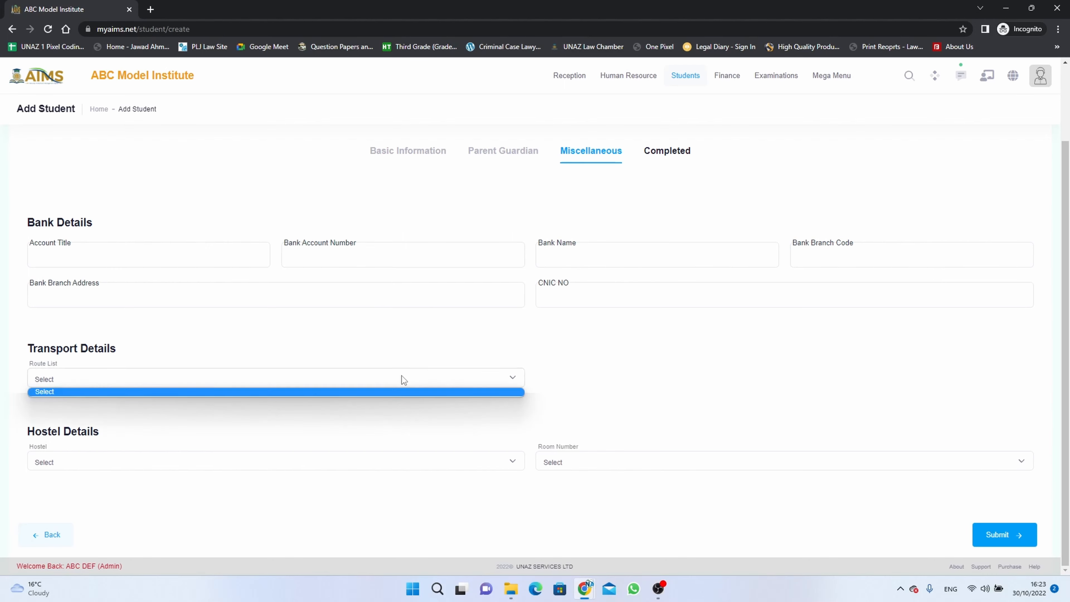
{"action": "left_click", "coordinate": [409, 377]}
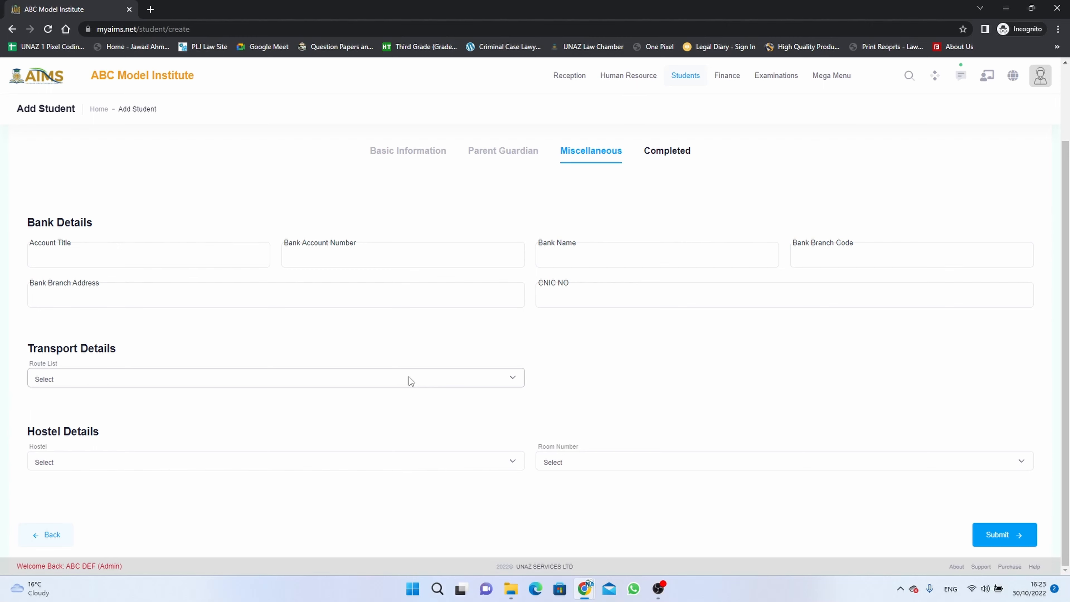
{"action": "left_click", "coordinate": [422, 458]}
{"action": "left_click", "coordinate": [422, 458]}
{"action": "left_click", "coordinate": [625, 459]}
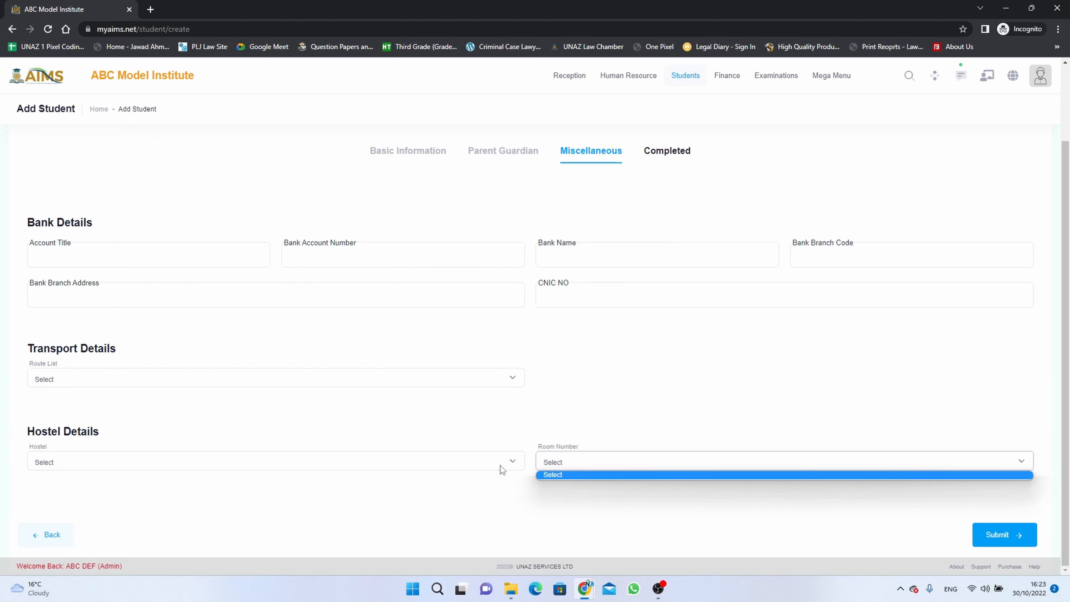
{"action": "left_click", "coordinate": [500, 464]}
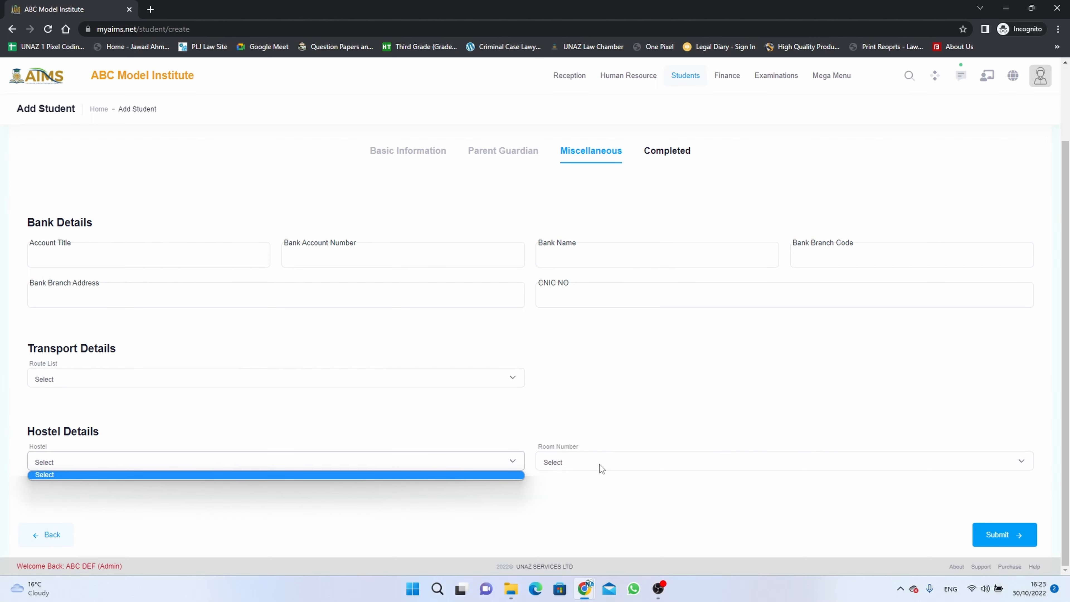
{"action": "left_click", "coordinate": [601, 465]}
{"action": "left_click", "coordinate": [598, 421]}
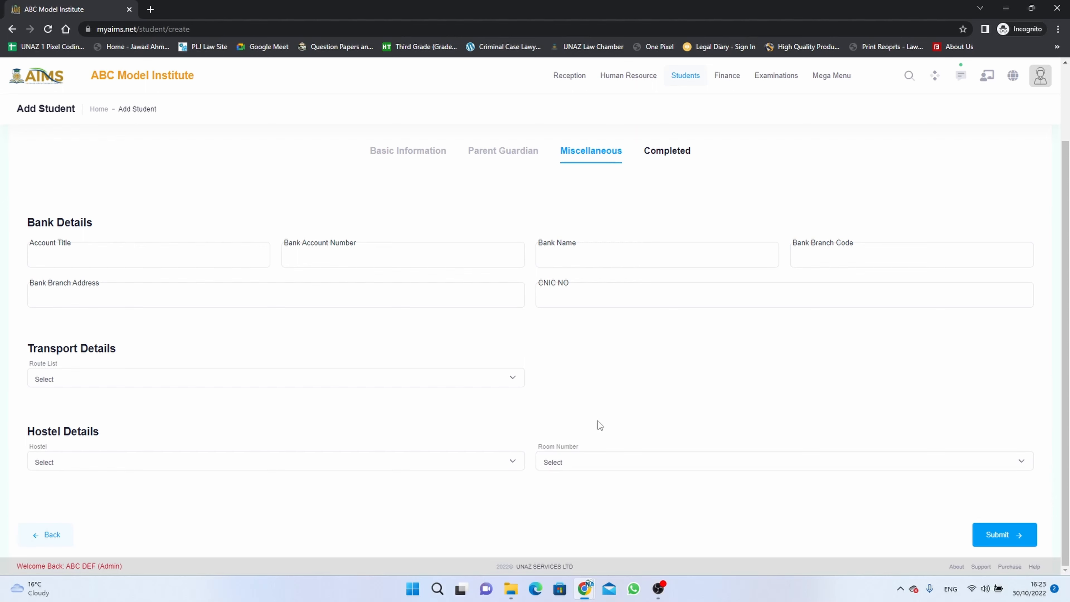
- Submit the student admission form
{"action": "left_click", "coordinate": [1007, 536]}
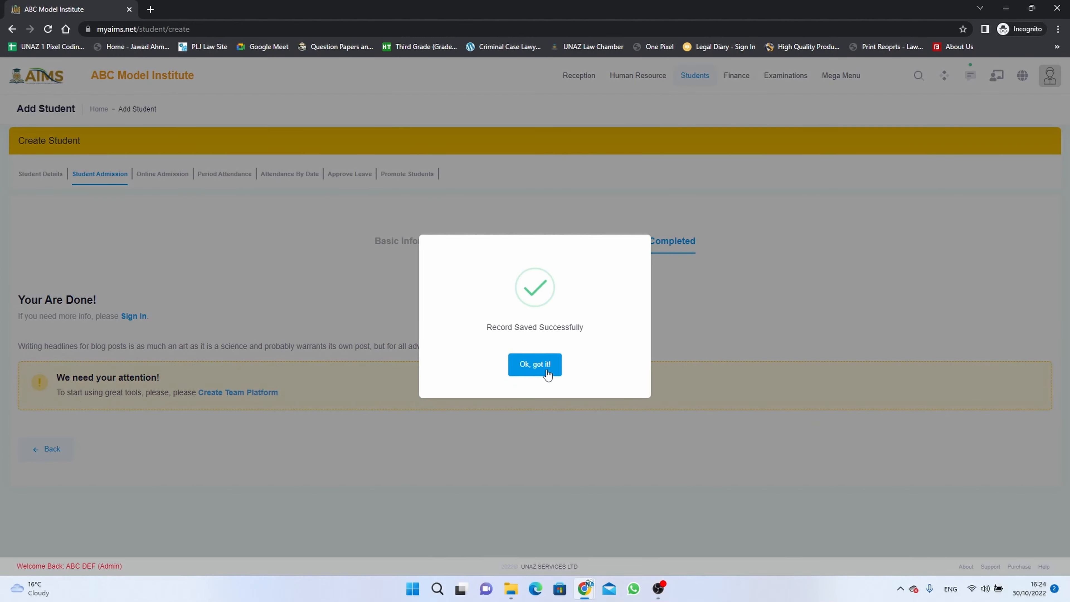
- Dismiss the save confirmation and search the student details for class Play Group, section A
{"action": "left_click", "coordinate": [534, 364]}
{"action": "left_click", "coordinate": [44, 174]}
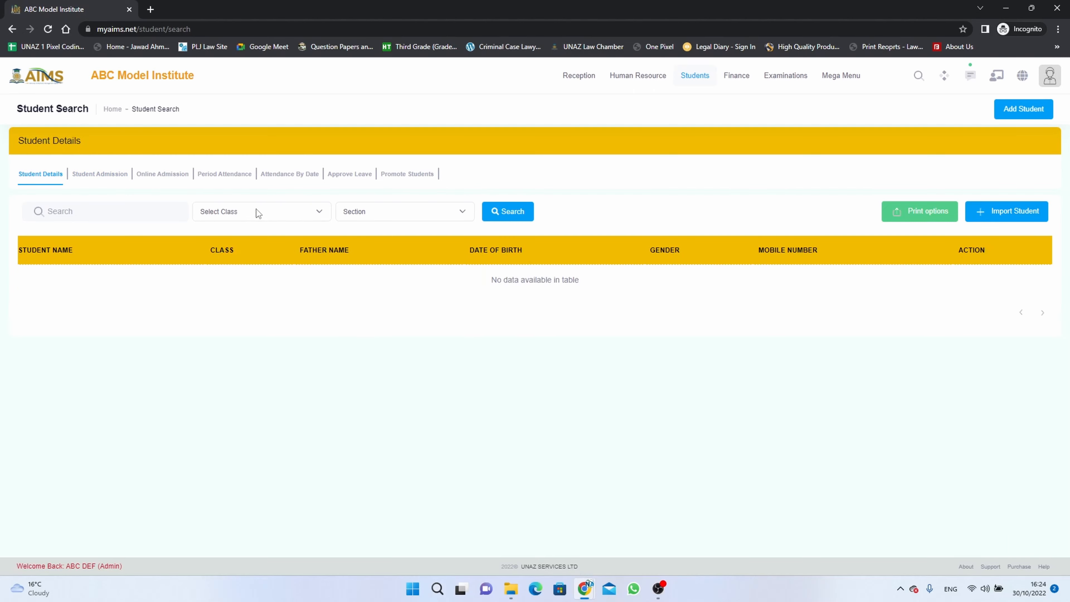
{"action": "left_click", "coordinate": [256, 209]}
{"action": "left_click", "coordinate": [252, 235]}
{"action": "left_click", "coordinate": [409, 212]}
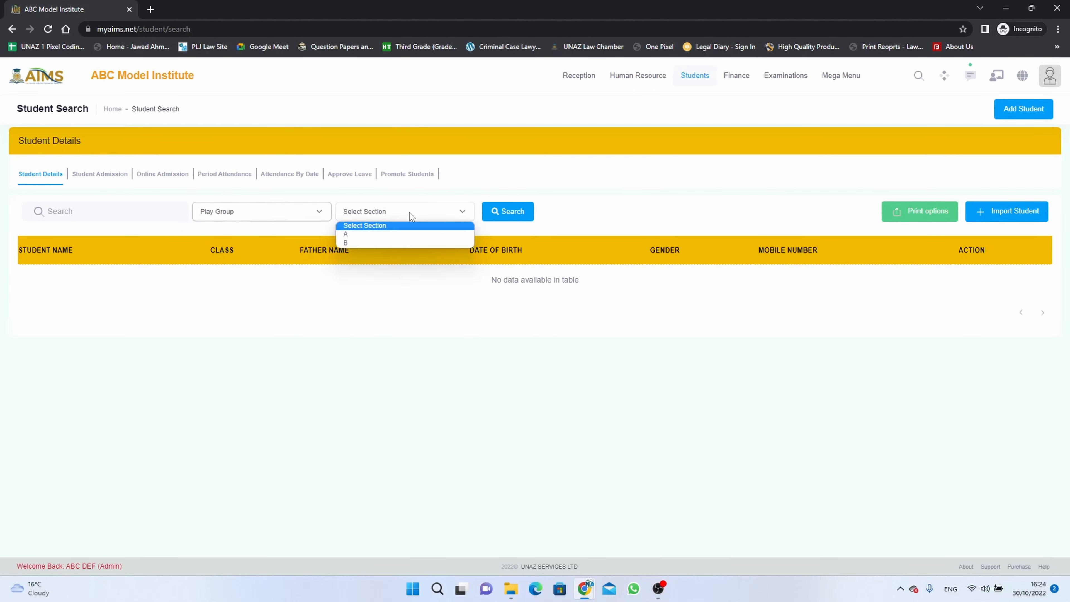
{"action": "left_click", "coordinate": [404, 234]}
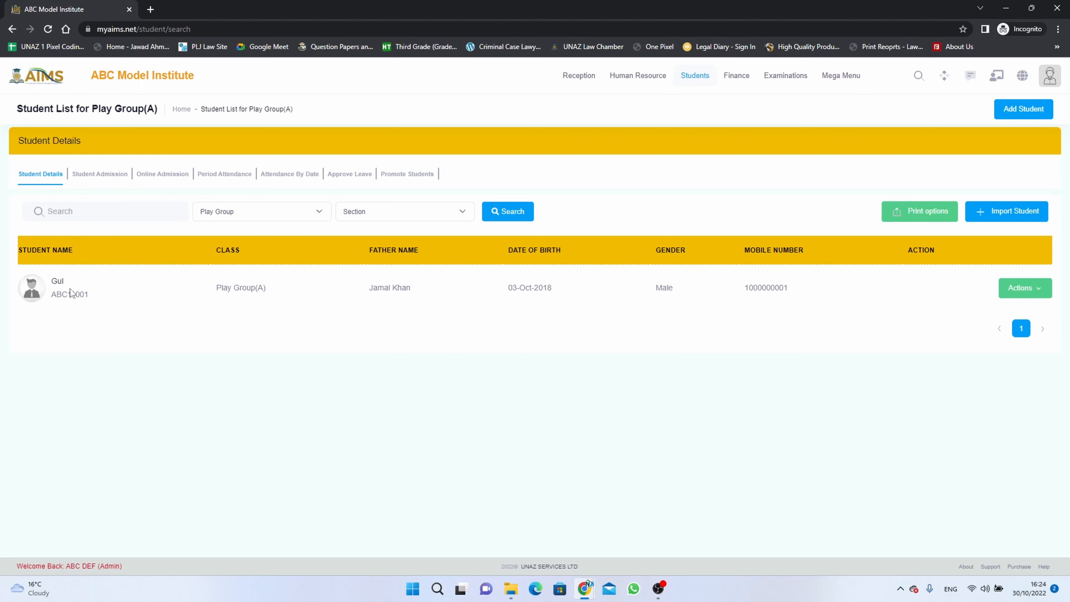
- Open the newly admitted student's profile and review the personal, parent, guardian, emergency contact and medical details
{"action": "left_click", "coordinate": [57, 282]}
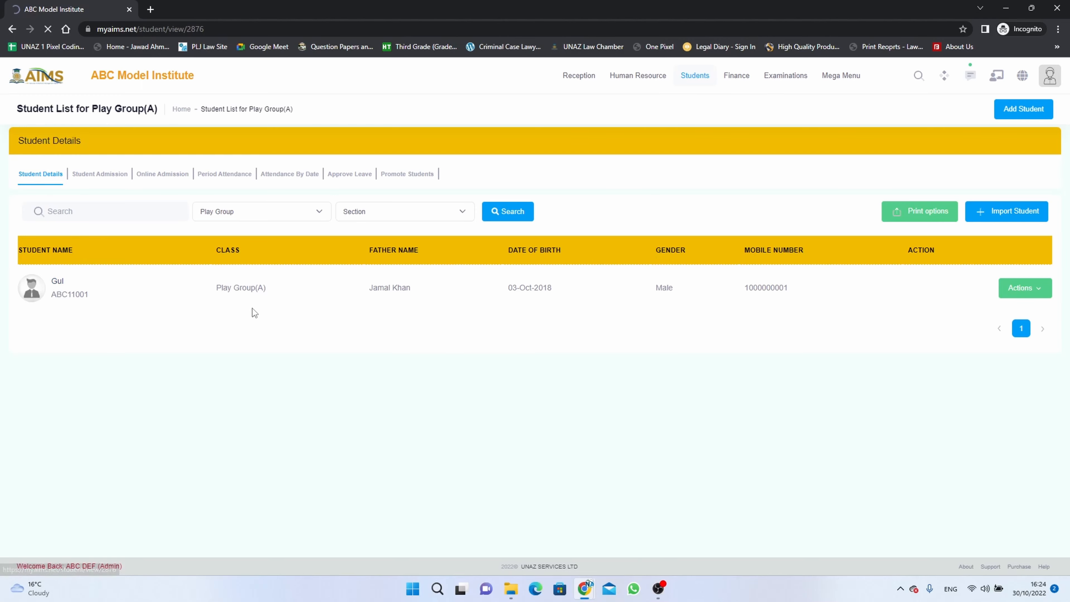
{"action": "scroll", "coordinate": [313, 339], "scroll_direction": "down", "scroll_amount": 5}
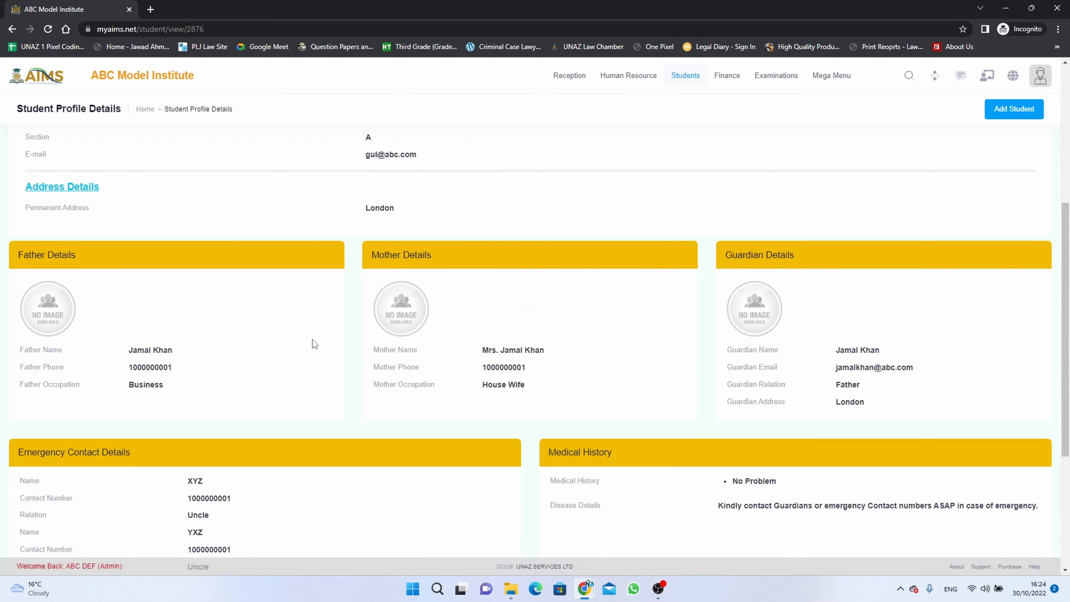
{"action": "scroll", "coordinate": [313, 339], "scroll_direction": "down", "scroll_amount": 5}
{"action": "scroll", "coordinate": [313, 340], "scroll_direction": "up", "scroll_amount": 10}
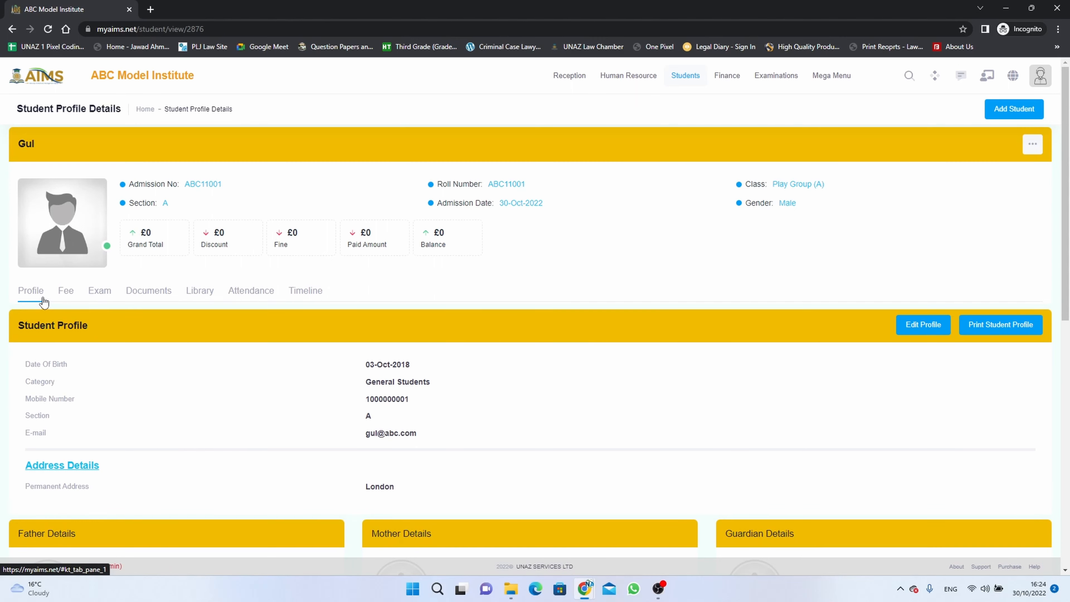
- Look through the Fee, Exam, Documents and Library sections of the student's profile
{"action": "left_click", "coordinate": [66, 293]}
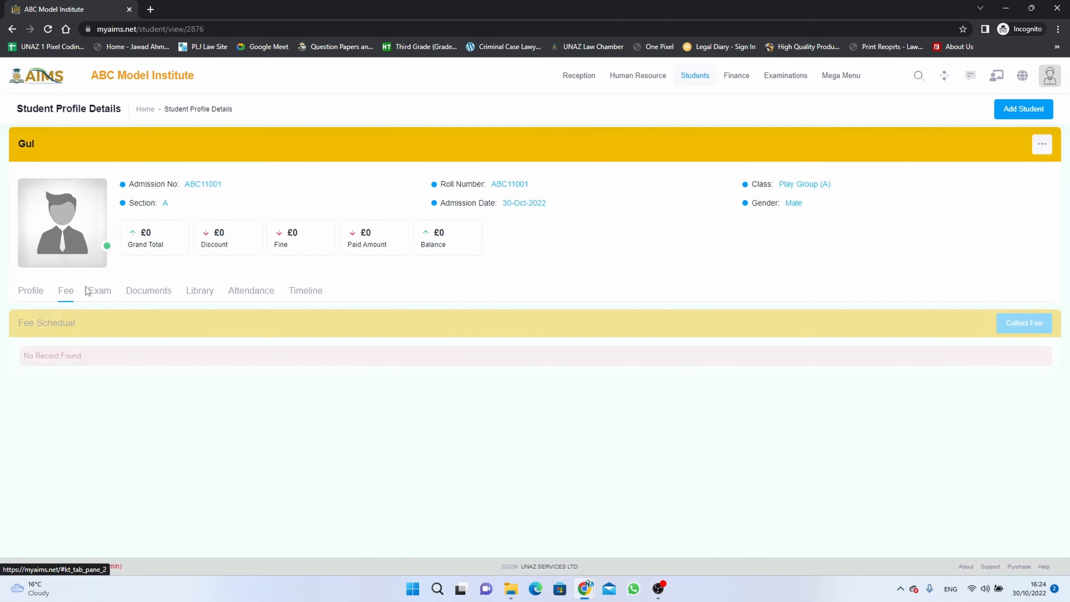
{"action": "left_click", "coordinate": [95, 291]}
{"action": "left_click", "coordinate": [158, 291]}
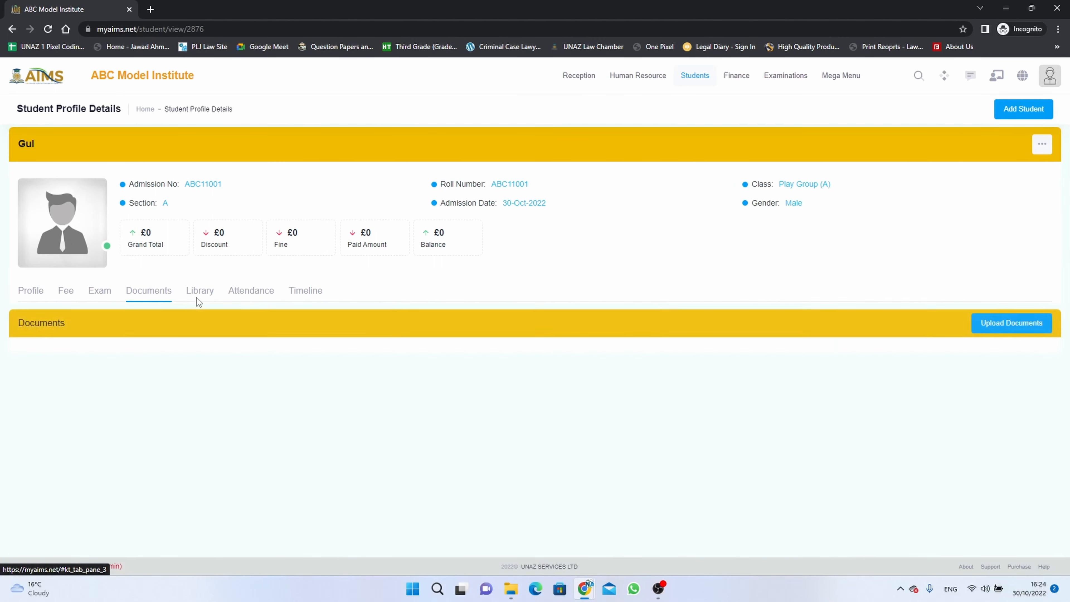
{"action": "left_click", "coordinate": [198, 294]}
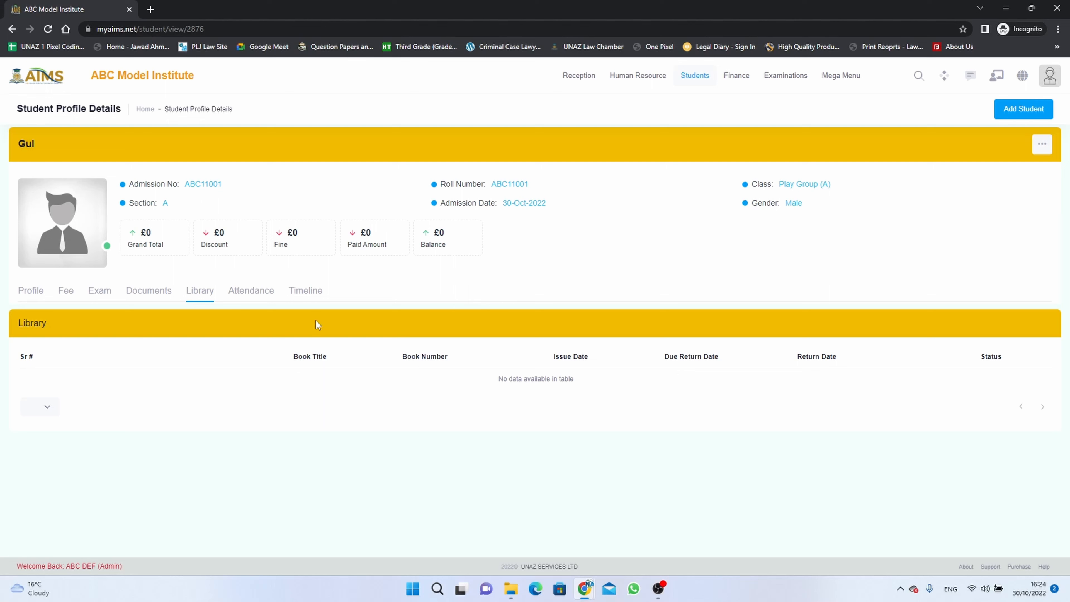
- View the parent and student login details, highlight the login URL, and close the details
{"action": "left_click", "coordinate": [1042, 144]}
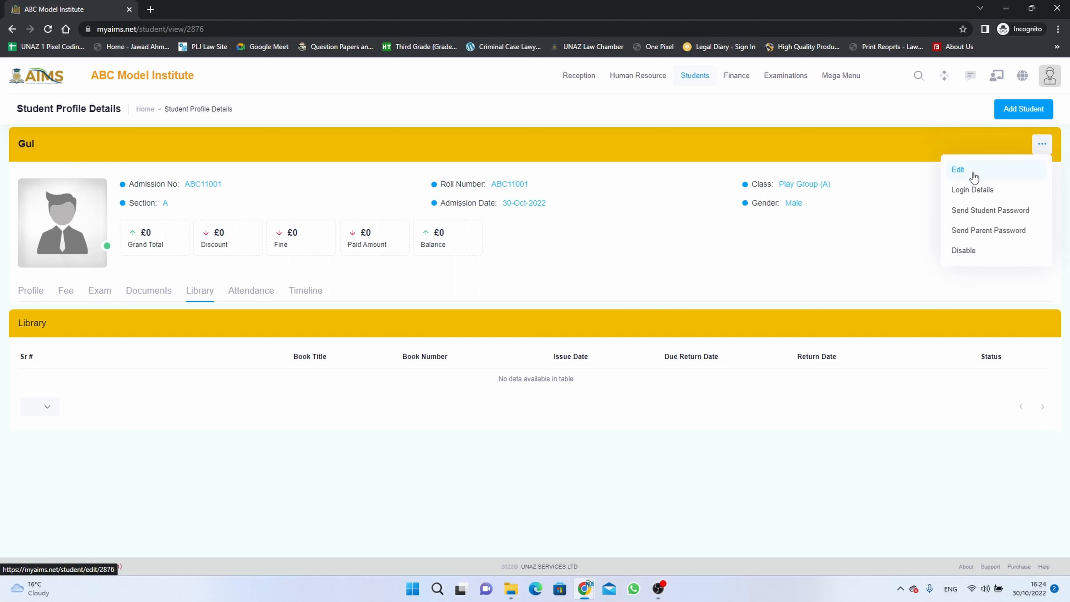
{"action": "left_click", "coordinate": [985, 190]}
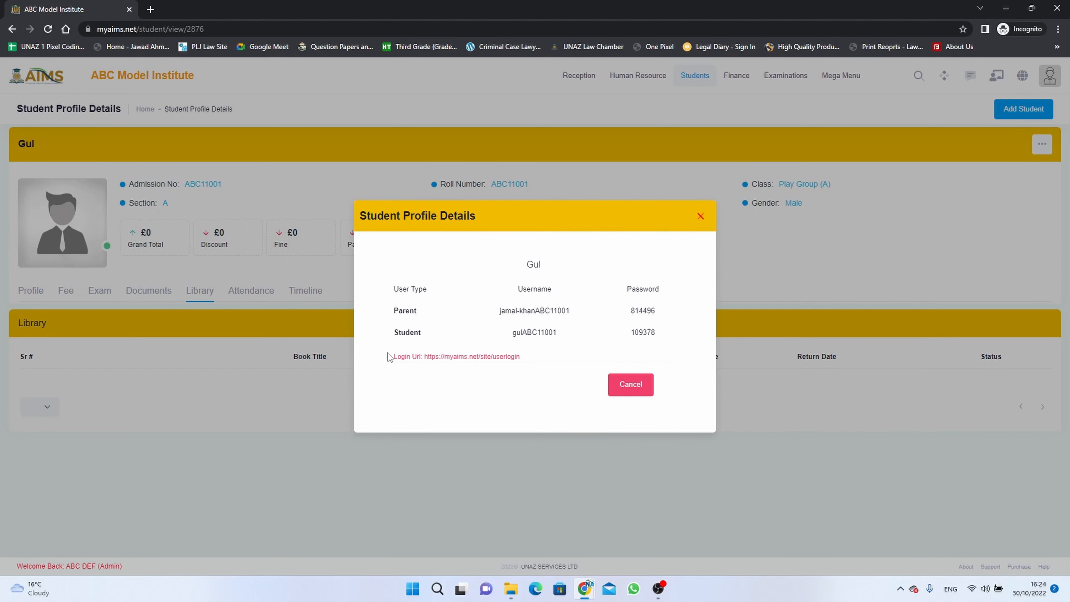
{"action": "left_click_drag", "start_coordinate": [388, 353], "coordinate": [526, 366]}
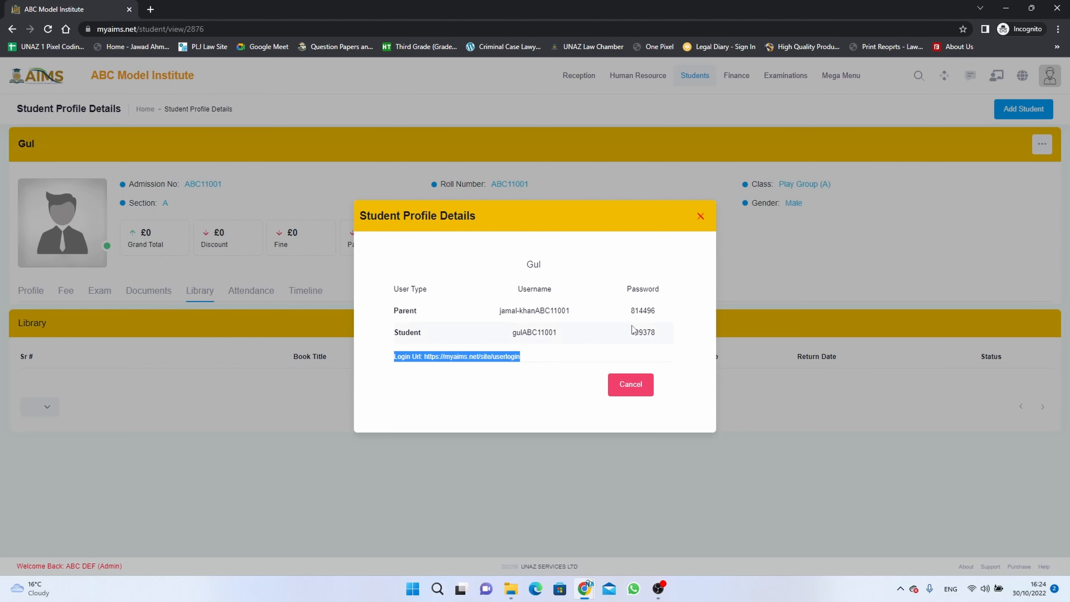
{"action": "left_click", "coordinate": [700, 218]}
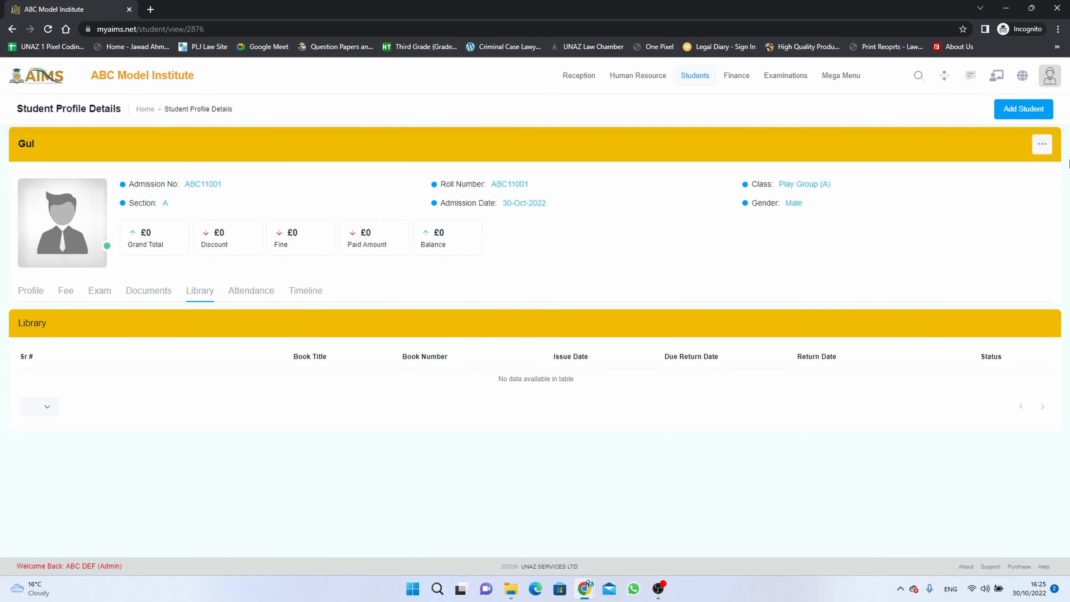
- Check the profile's options for sending the student and parent passwords, and return to the student list
{"action": "left_click", "coordinate": [1041, 144]}
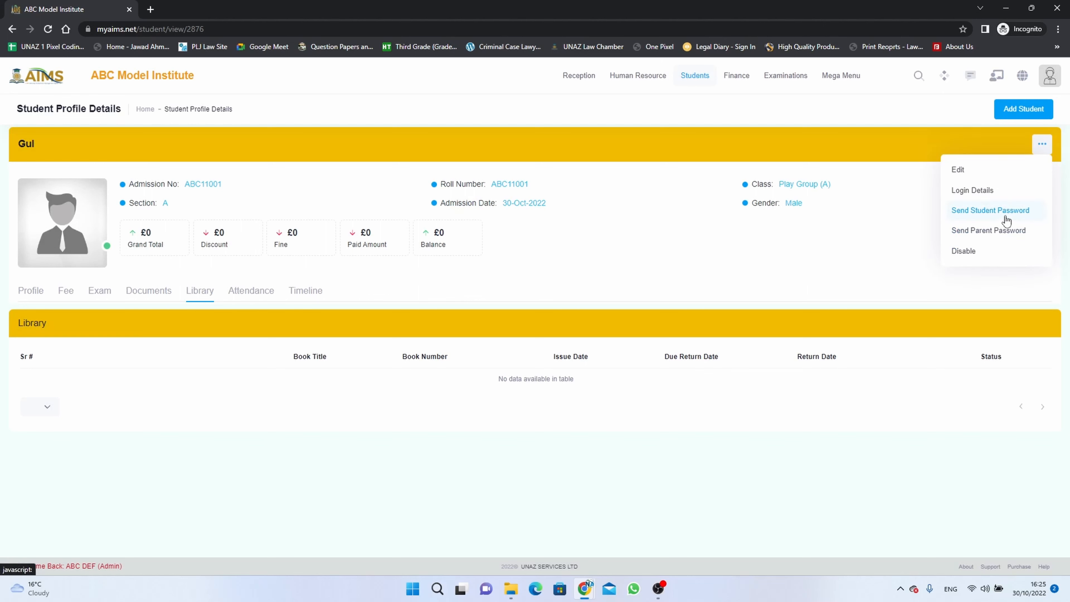
{"action": "left_click", "coordinate": [897, 243]}
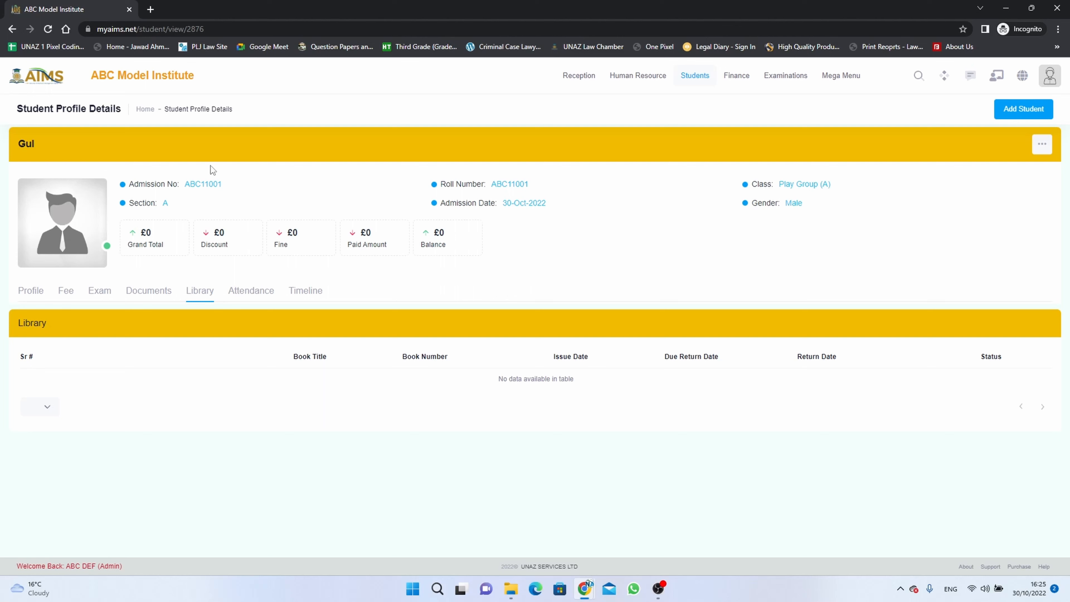
{"action": "mouse_move", "coordinate": [686, 80]}
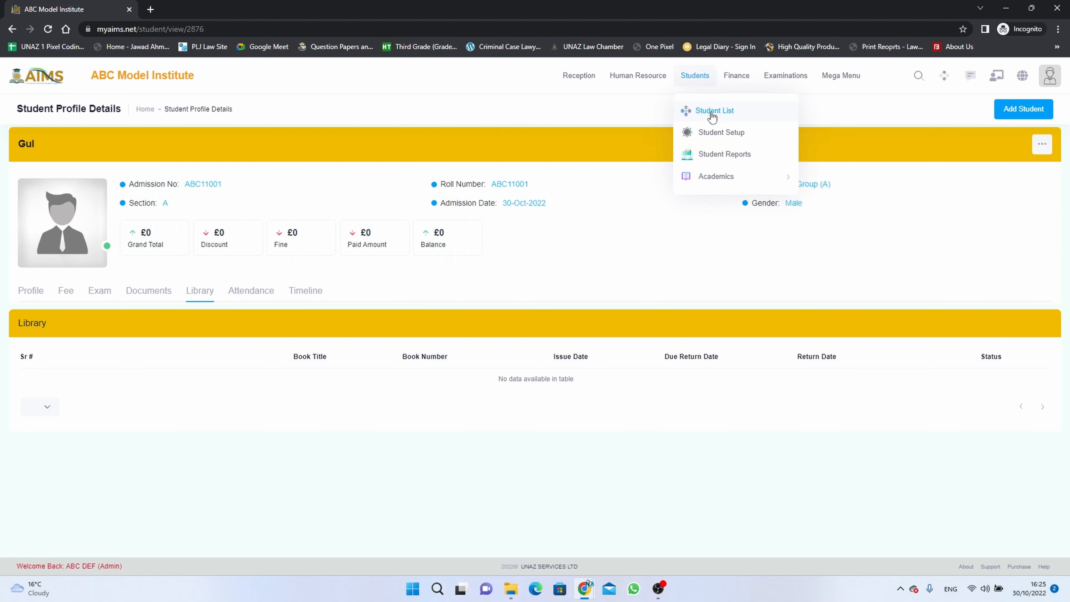
{"action": "left_click", "coordinate": [710, 116]}
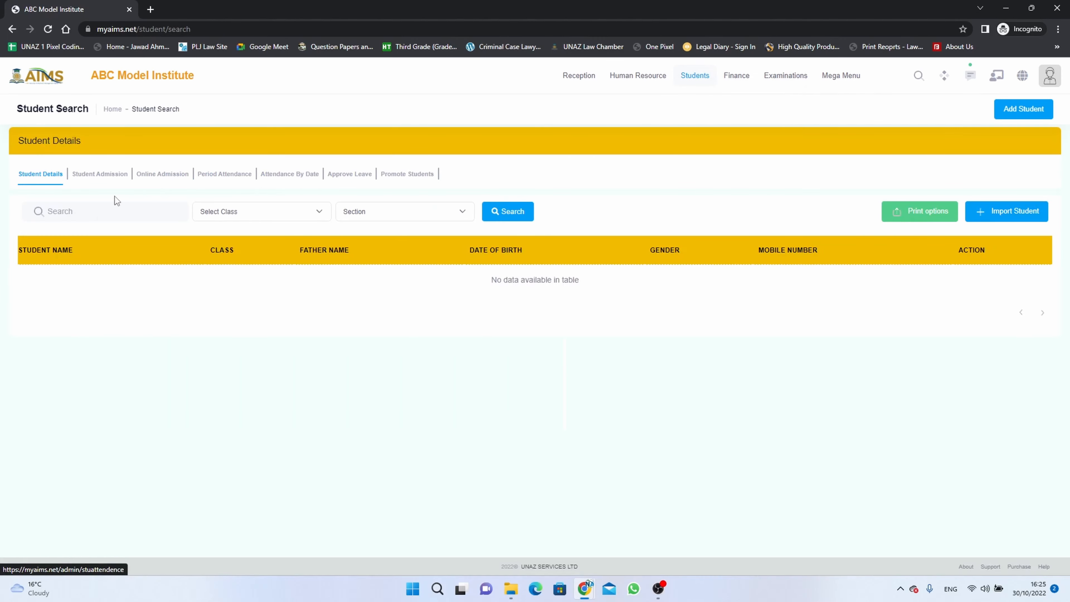